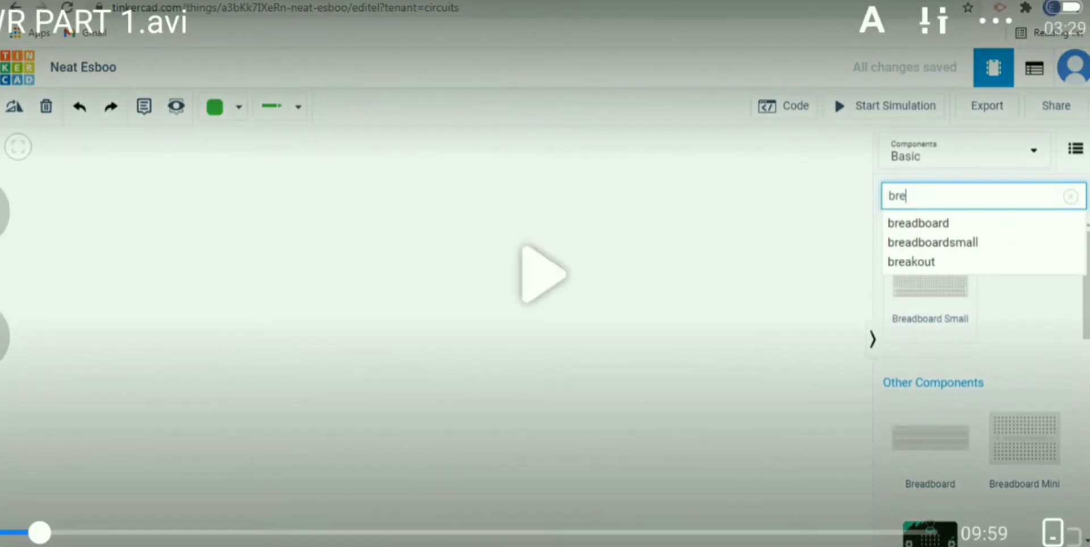
# Search the component library for the function generator.
pyautogui.click(559, 275)
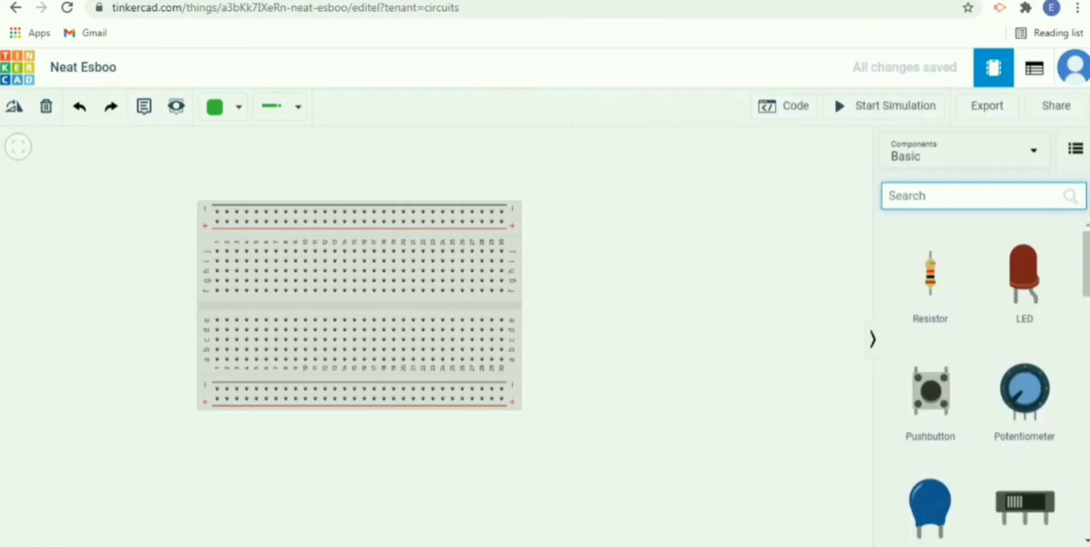
pyautogui.click(966, 195)
pyautogui.write('fun')
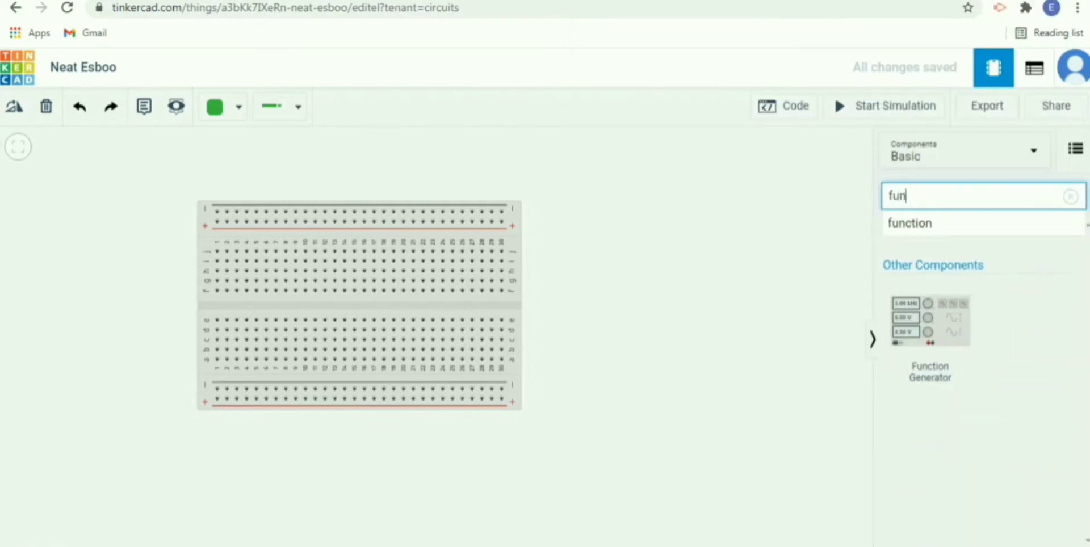
pyautogui.write('ct')
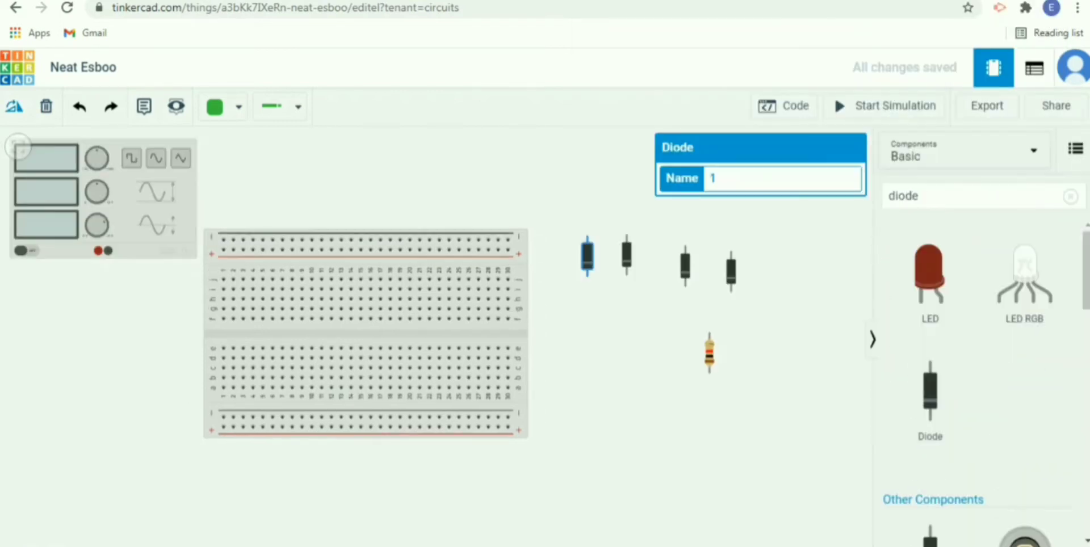
# Rotate the first diode until it lies horizontally with its cathode band at the right end.
pyautogui.click(15, 107)
pyautogui.click(14, 107)
pyautogui.click(14, 107)
pyautogui.click(14, 107)
pyautogui.click(15, 107)
pyautogui.click(14, 107)
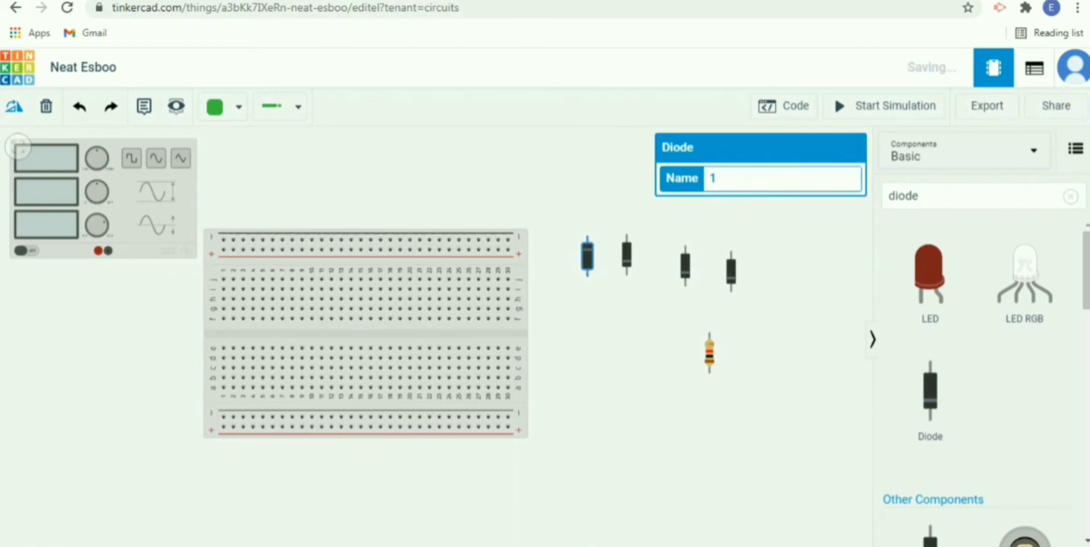
pyautogui.click(14, 107)
pyautogui.click(14, 107)
pyautogui.click(14, 107)
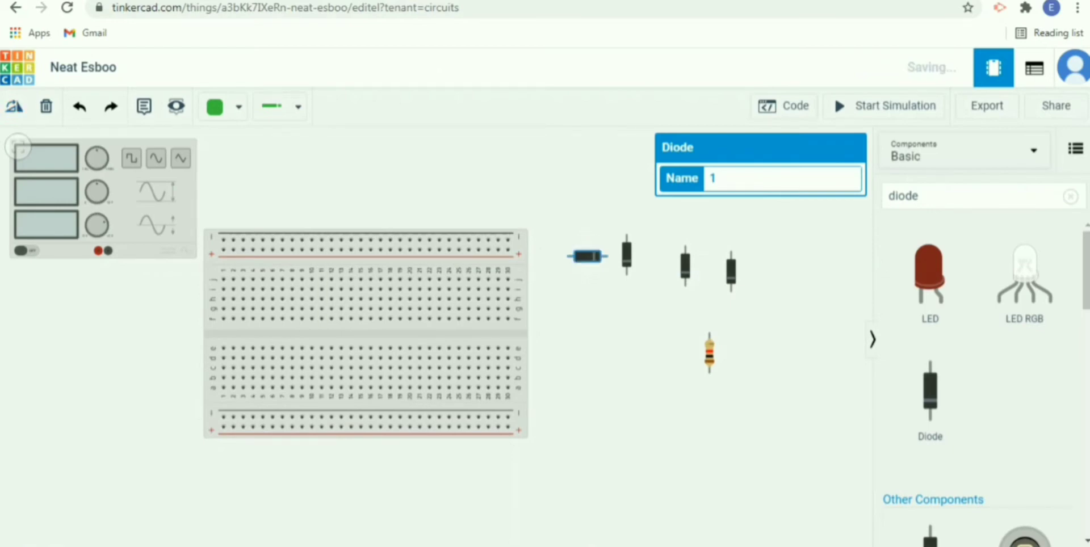
# Move the second diode below the first one and rotate it horizontally with its cathode band at the right end.
pyautogui.scroll(-1, 410, 347)
pyautogui.scroll(3, 410, 348)
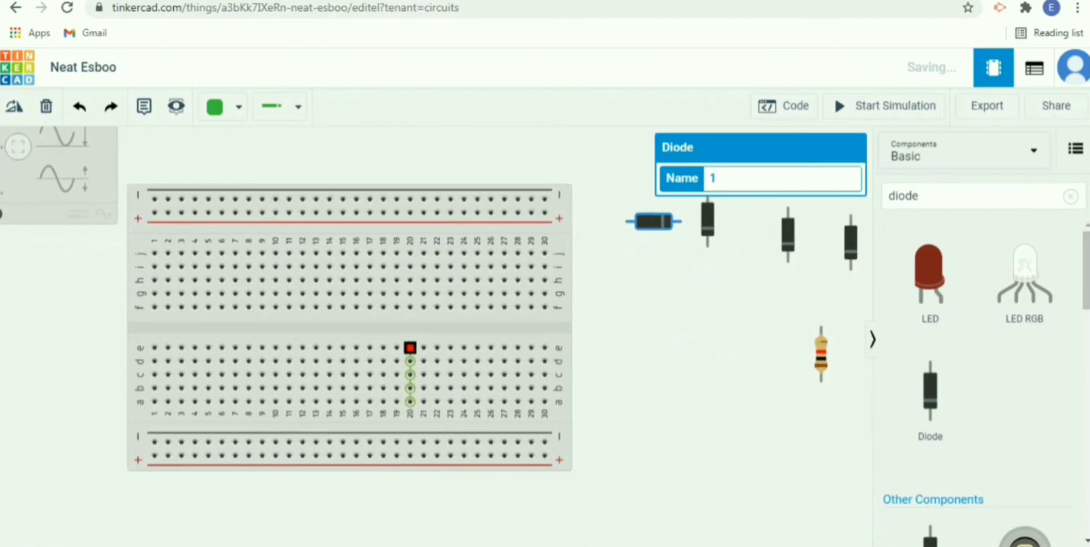
pyautogui.moveTo(647, 340); pyautogui.dragTo(351, 399)
pyautogui.scroll(-1, 350, 400)
pyautogui.scroll(5, 350, 399)
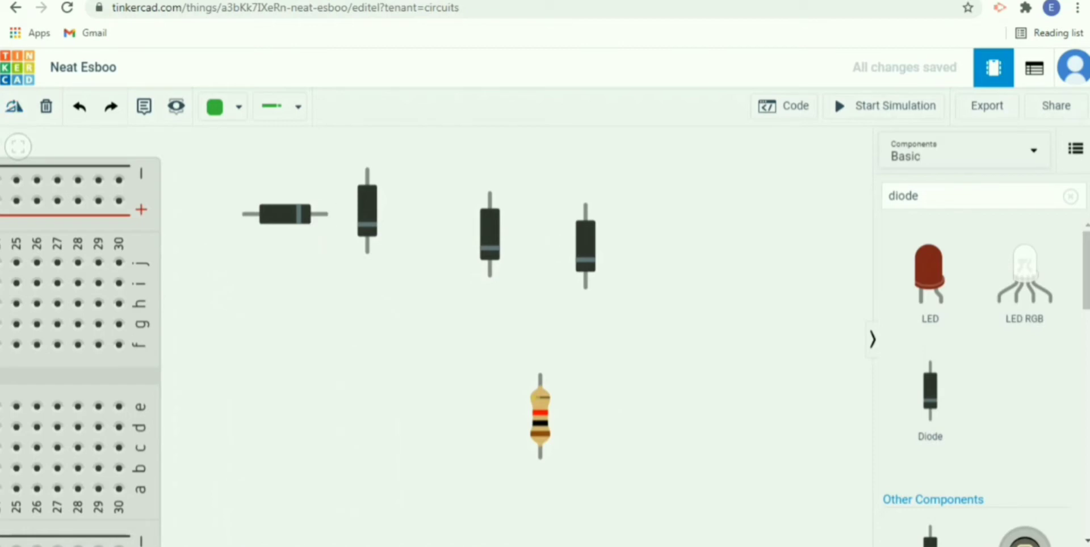
pyautogui.click(367, 210)
pyautogui.moveTo(367, 210); pyautogui.dragTo(268, 344)
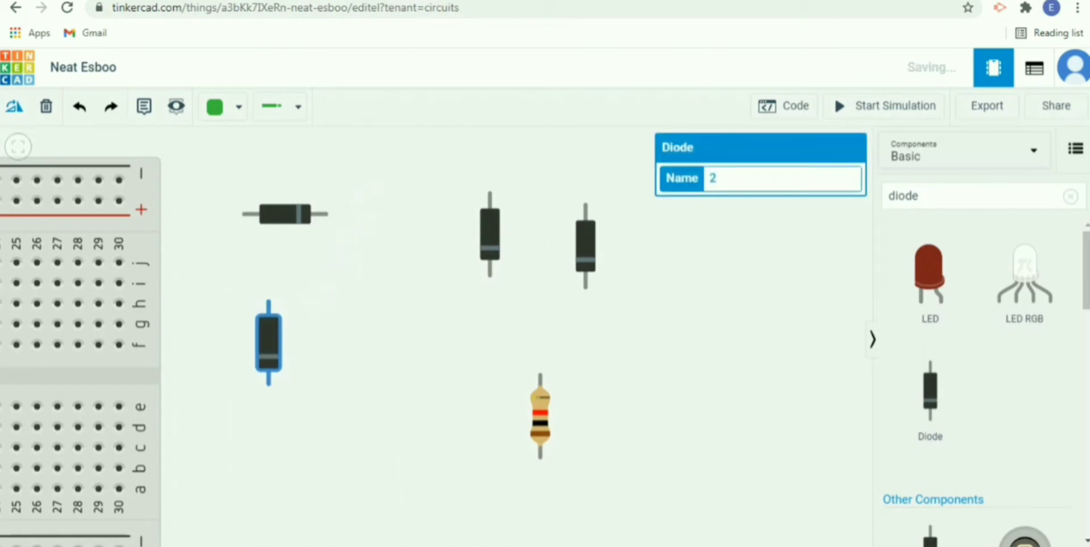
pyautogui.press('r')
pyautogui.press('r')
pyautogui.press('r')
pyautogui.press('r')
pyautogui.press('r')
pyautogui.press('r')
pyautogui.press('r')
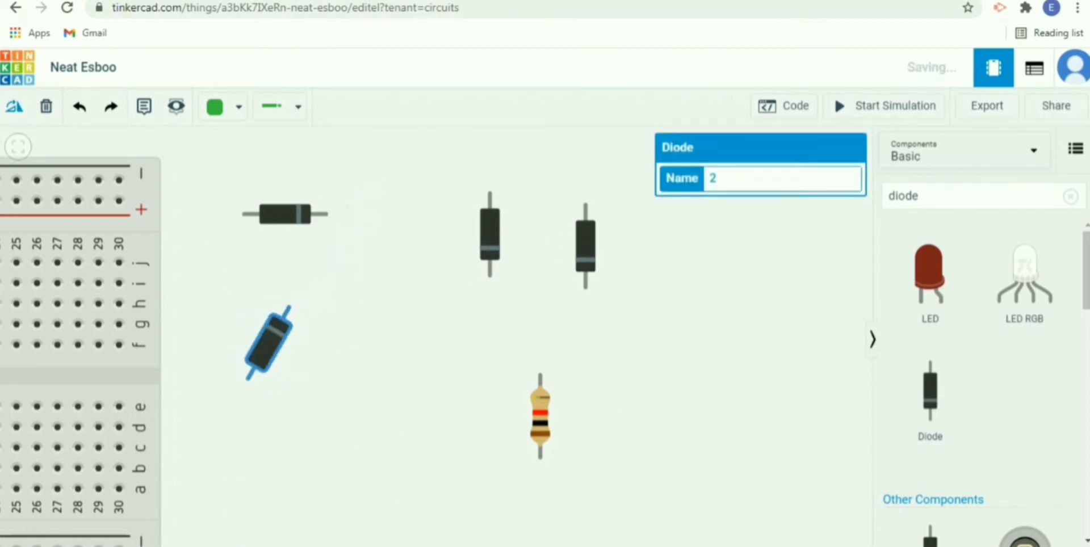
pyautogui.press('r')
pyautogui.press('r')
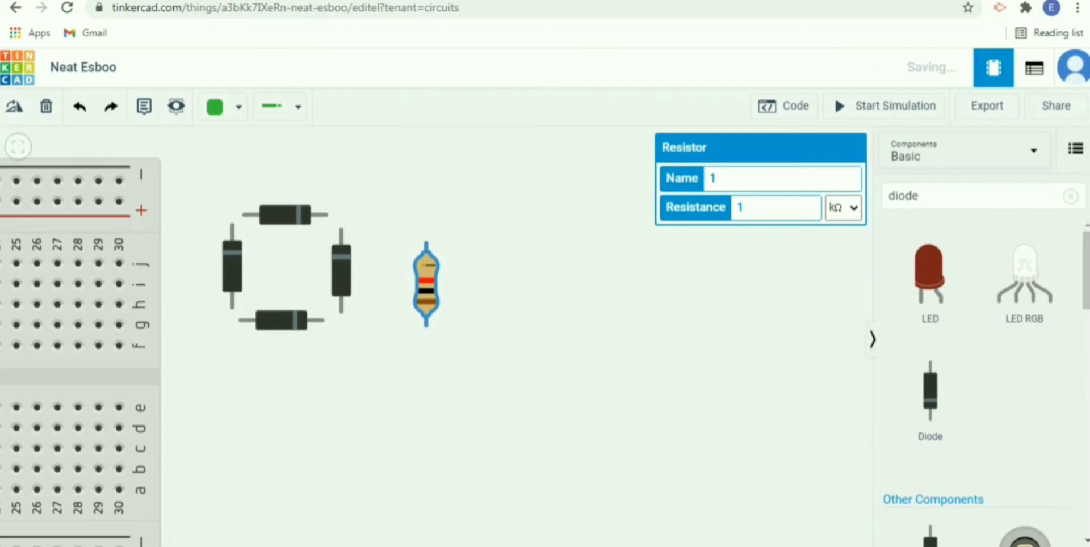
# Complete the diode bridge on the breadboard with vertical diodes at f8–d8 and f12–d12 and a horizontal one at c8–c12.
pyautogui.hotkey('alt', 'Tab')
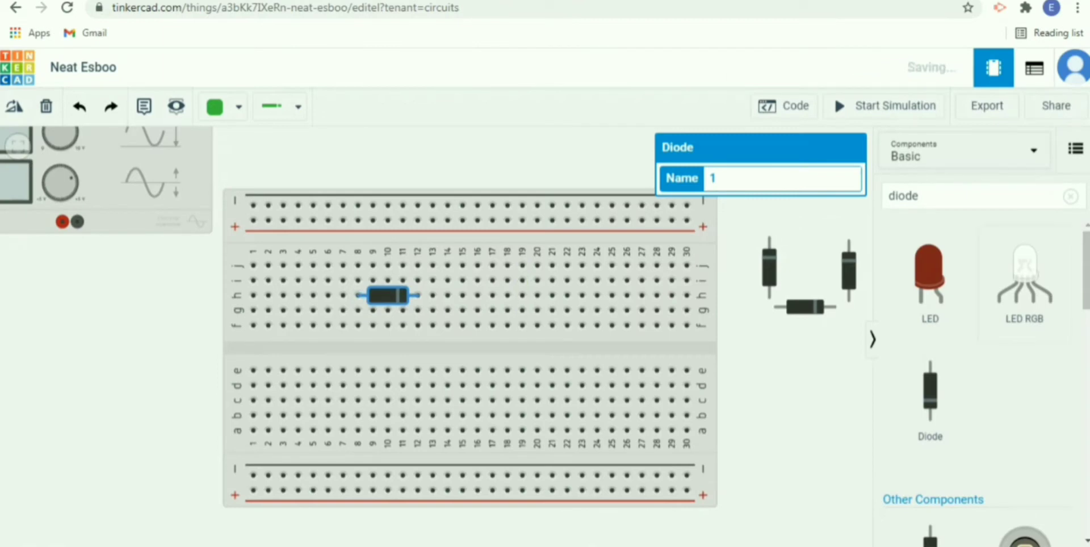
pyautogui.moveTo(769, 267); pyautogui.dragTo(358, 341)
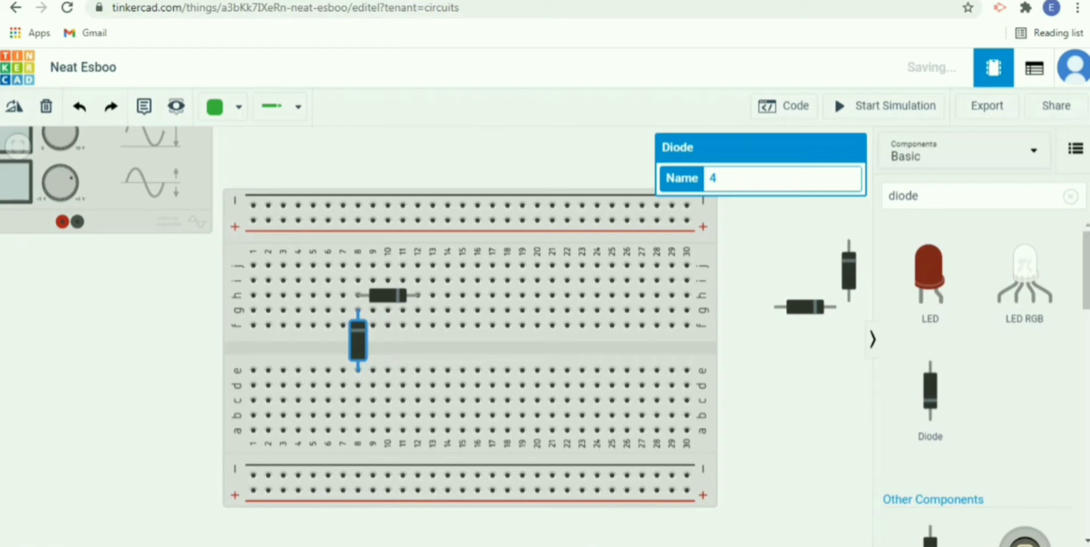
pyautogui.moveTo(358, 341); pyautogui.dragTo(358, 357)
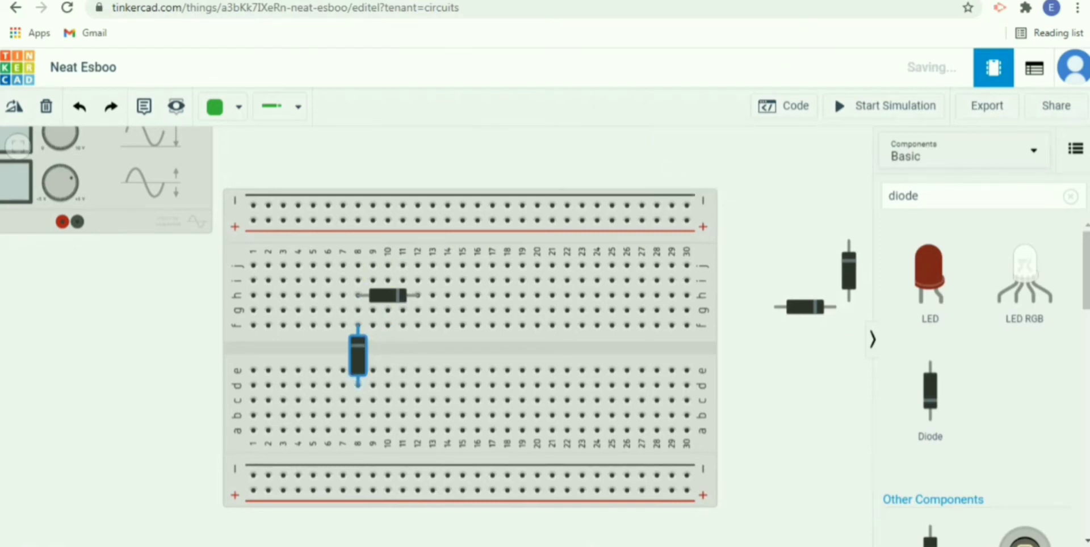
pyautogui.moveTo(805, 307); pyautogui.dragTo(387, 400)
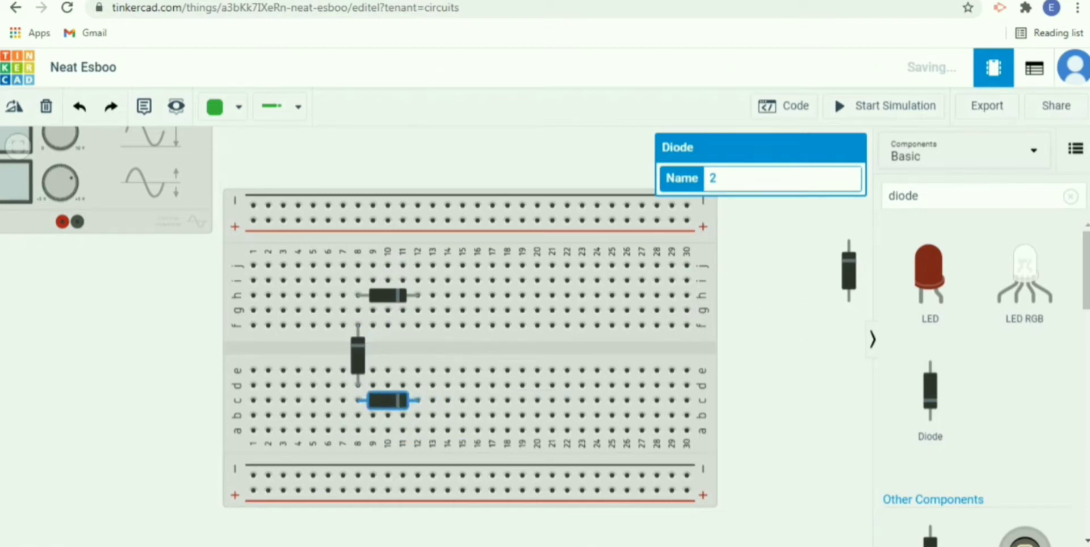
pyautogui.moveTo(849, 271); pyautogui.dragTo(418, 357)
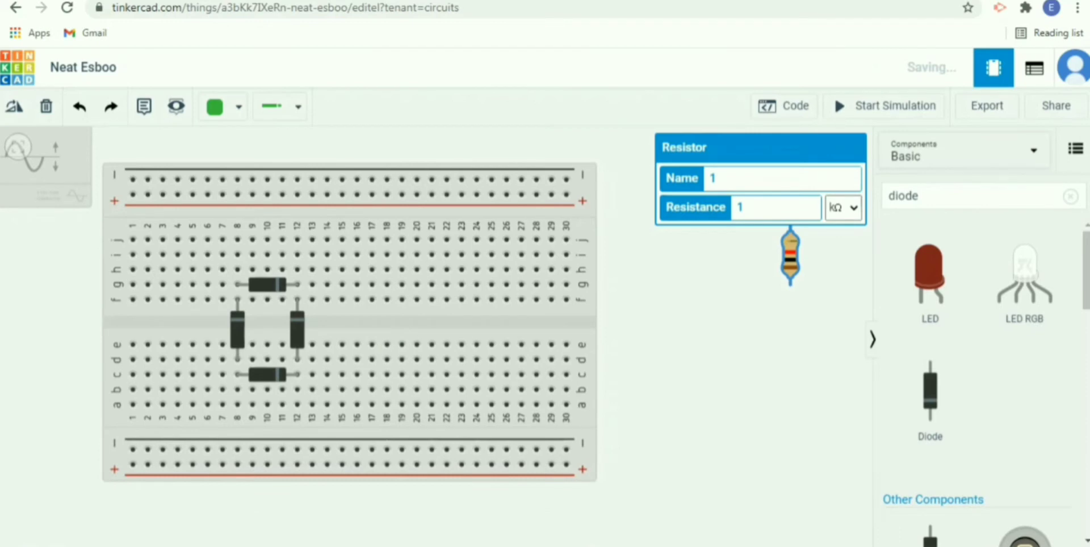
# Place the resistor across the breadboard's centre gap from f17 to d17 and shift the breadboard slightly.
pyautogui.moveTo(791, 256); pyautogui.dragTo(372, 328)
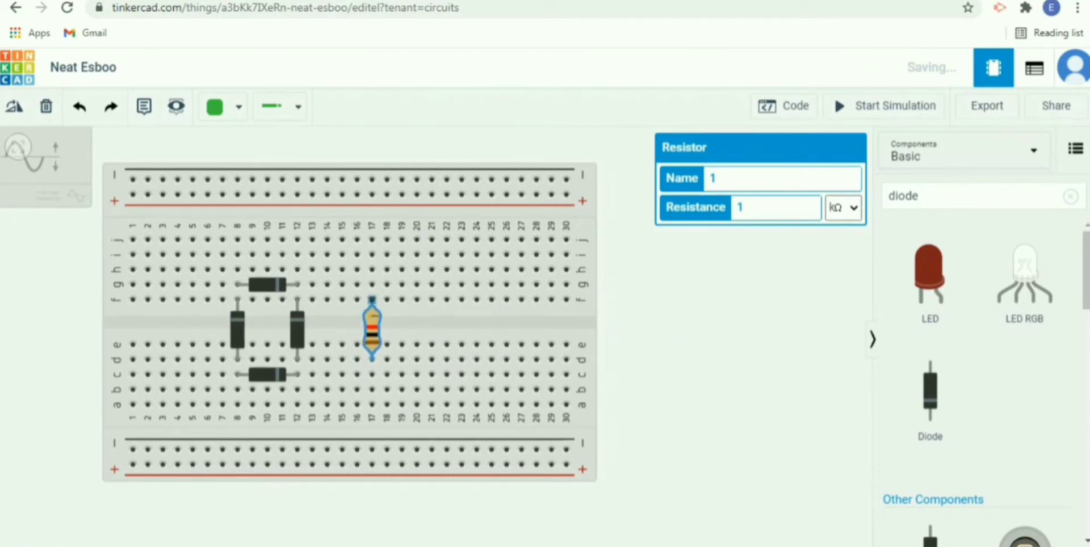
pyautogui.click(369, 509)
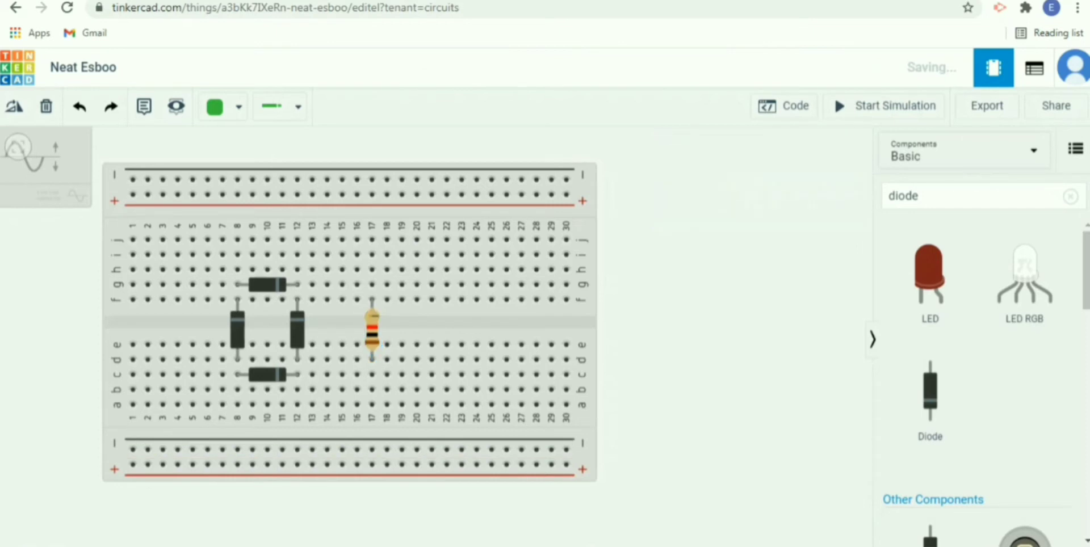
pyautogui.moveTo(352, 323); pyautogui.dragTo(381, 313)
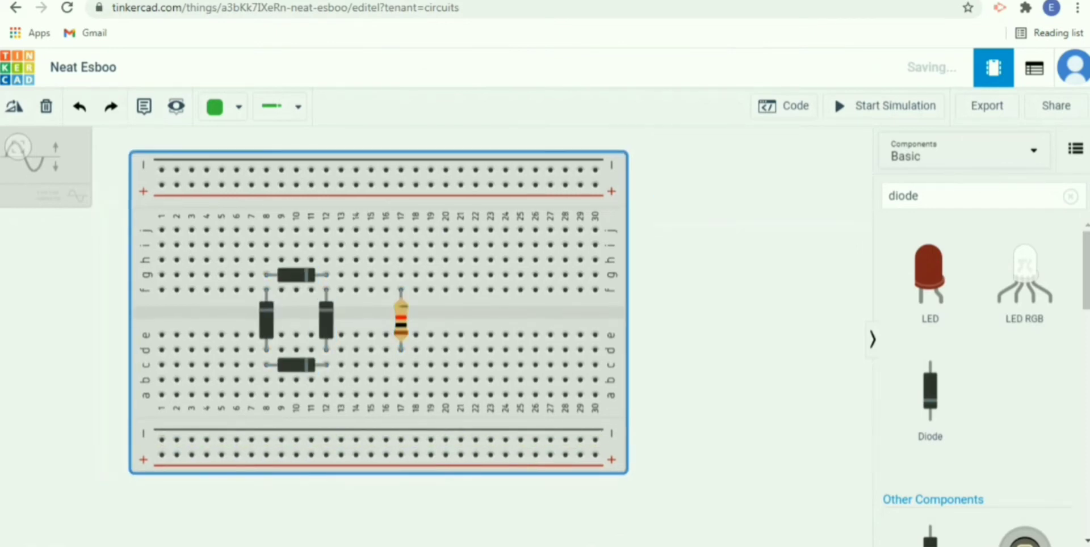
# Check the bridge rectifier schematic in RECTIFIERS.pdf and connect a wire from b8 to b17 below the resistor.
pyautogui.scroll(-1, 5, 384)
pyautogui.scroll(4, 6, 385)
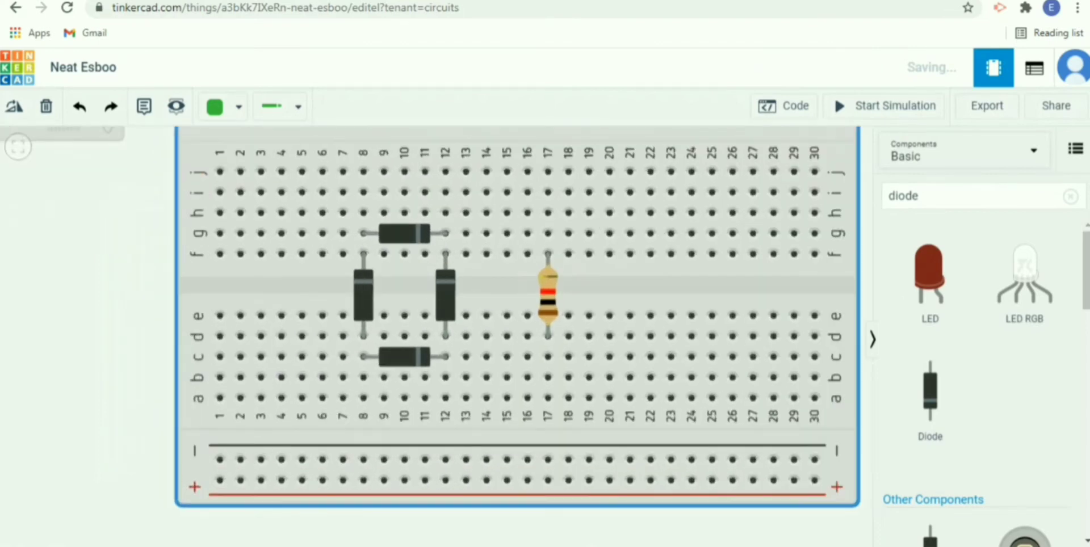
pyautogui.moveTo(103, 364); pyautogui.dragTo(32, 361)
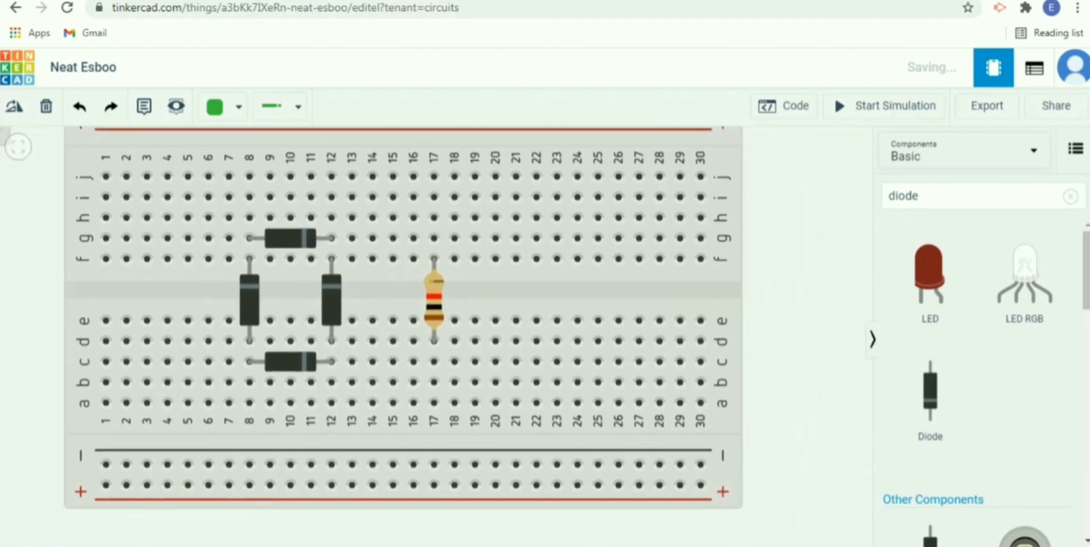
pyautogui.hotkey('alt', 'Tab')
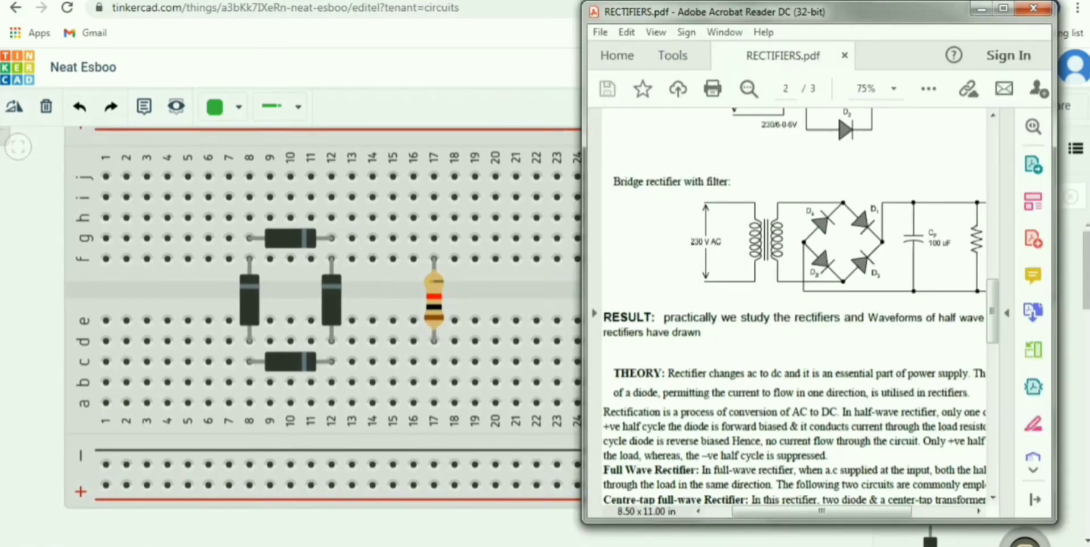
pyautogui.click(248, 382)
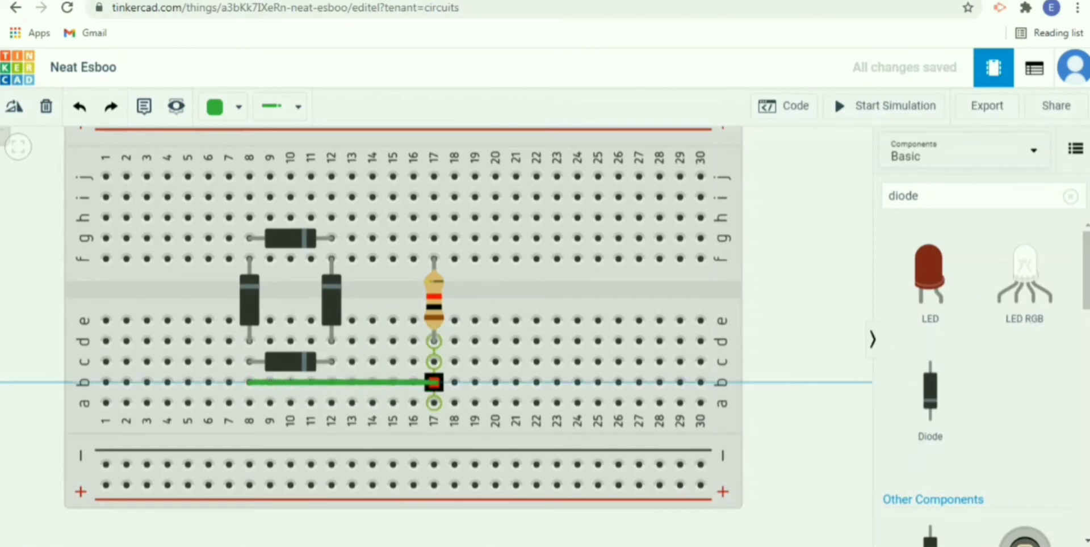
pyautogui.click(434, 382)
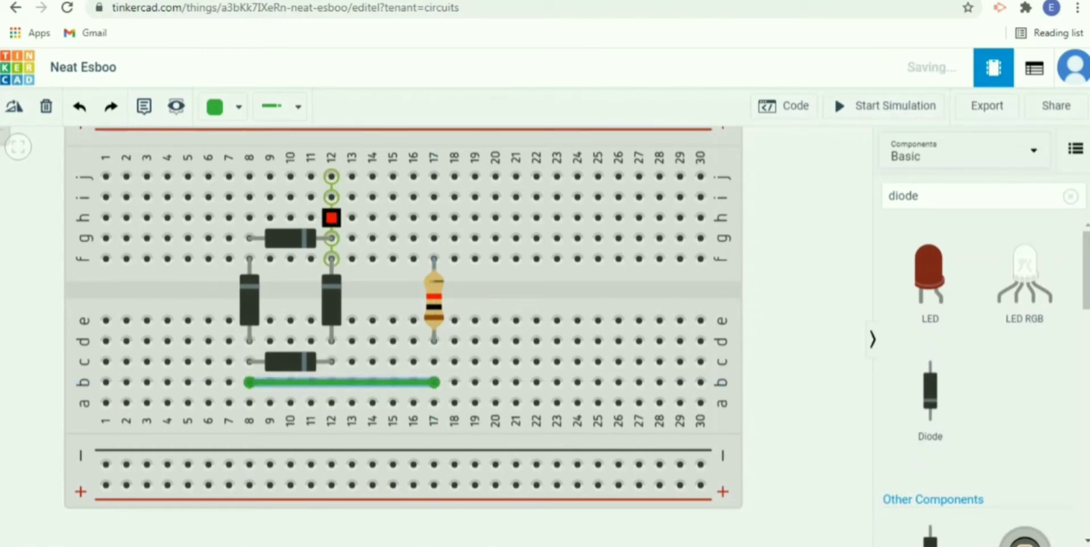
# Connect the bridge's other output to the resistor's upper lead with a wire from h12 to g17.
pyautogui.click(331, 218)
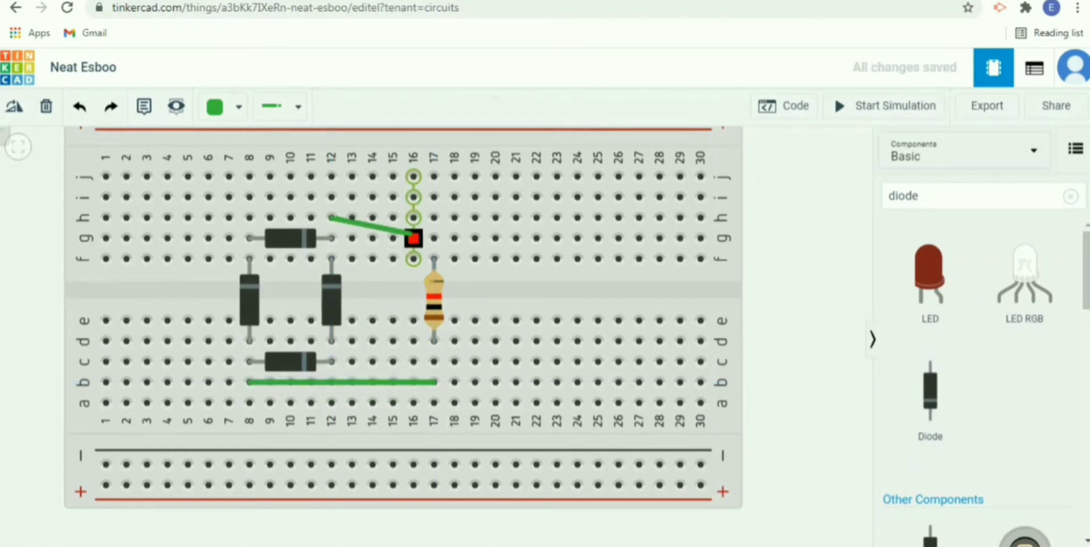
pyautogui.click(434, 238)
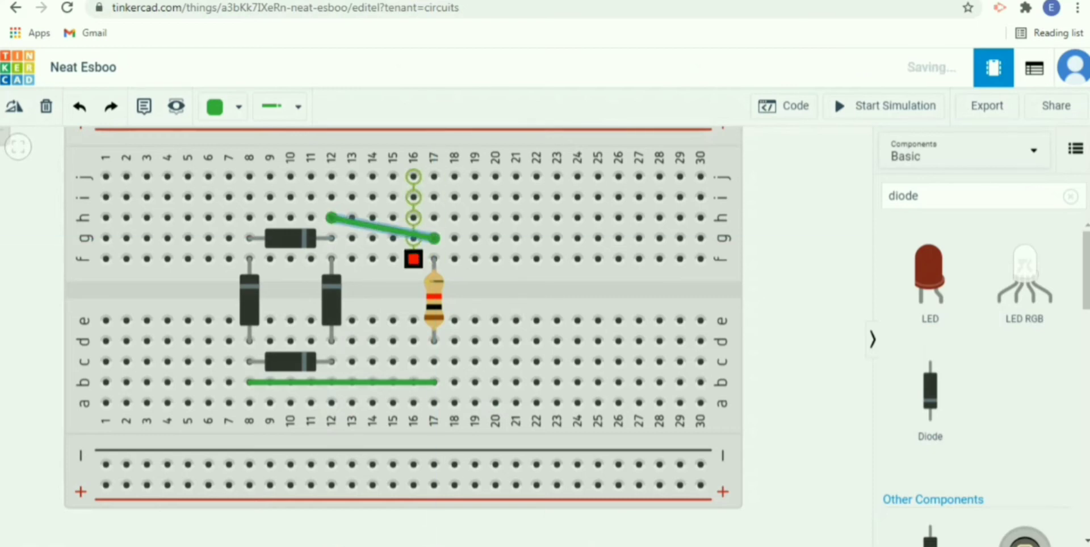
pyautogui.click(581, 293)
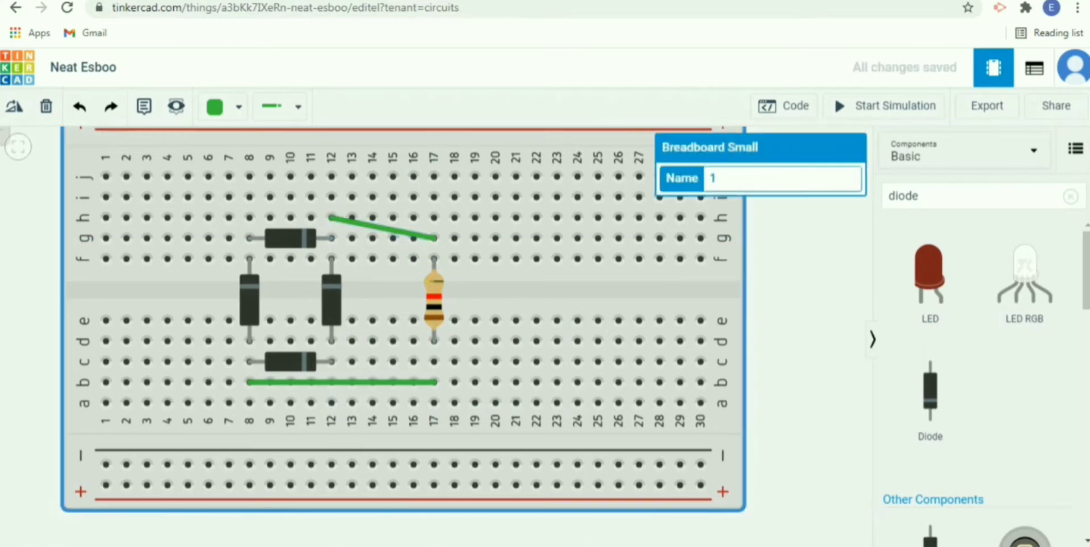
# Check the schematic in RECTIFIERS.pdf and wire the function generator's red terminal to h8 on the breadboard.
pyautogui.hotkey('alt', 'Tab')
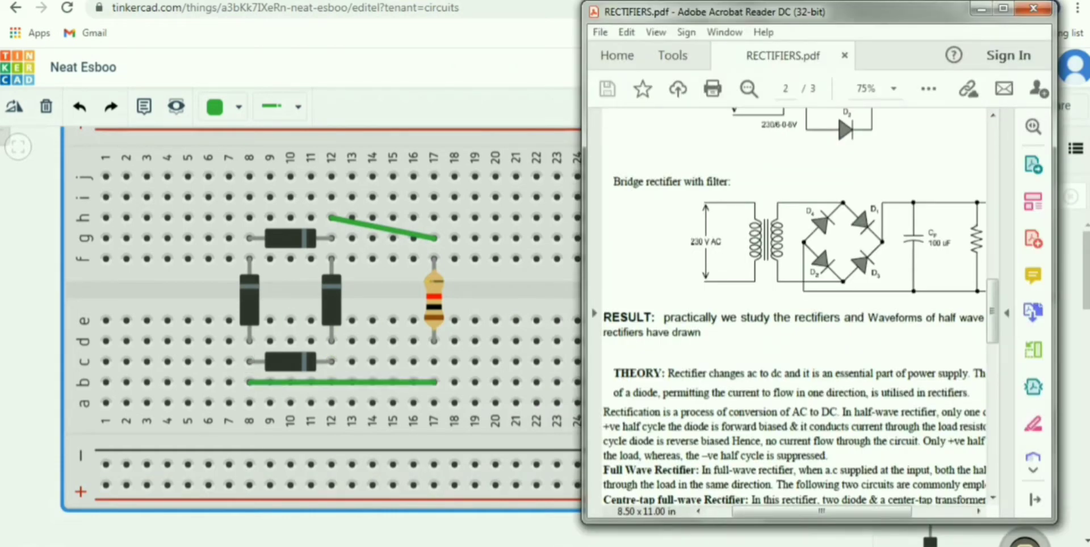
pyautogui.click(447, 537)
pyautogui.scroll(1, 447, 537)
pyautogui.scroll(-2, 447, 536)
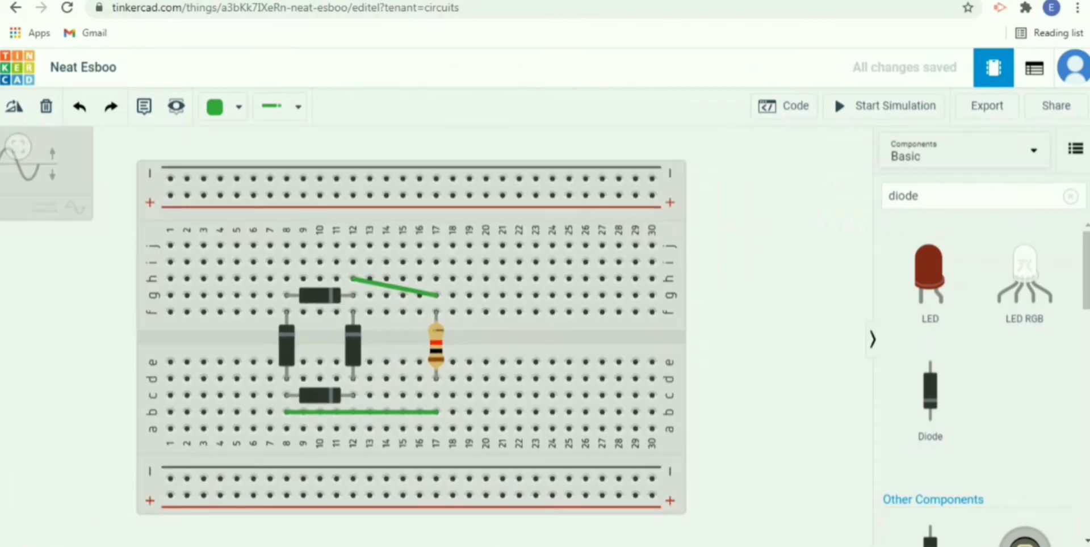
pyautogui.scroll(-2, 445, 537)
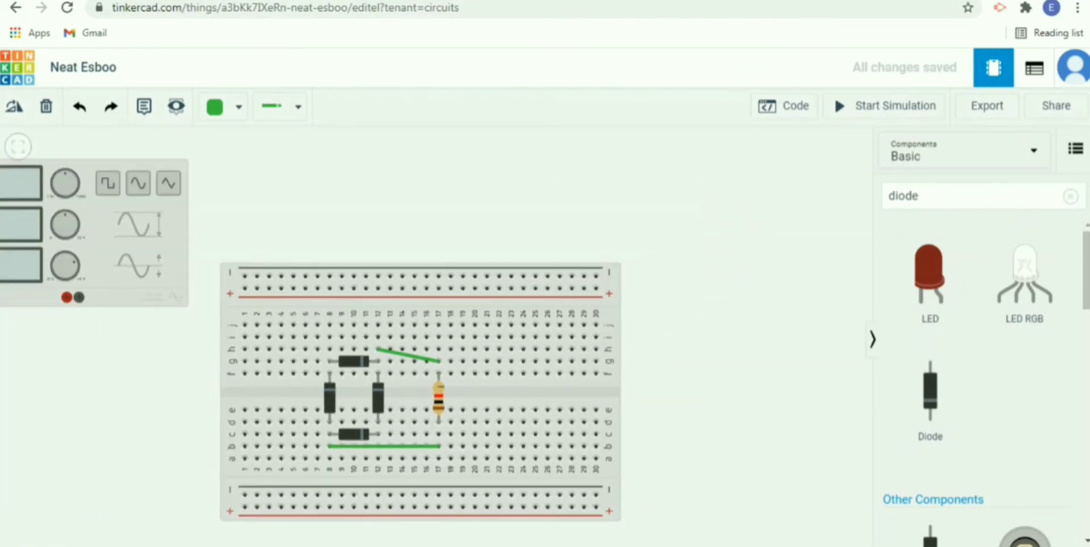
pyautogui.click(97, 241)
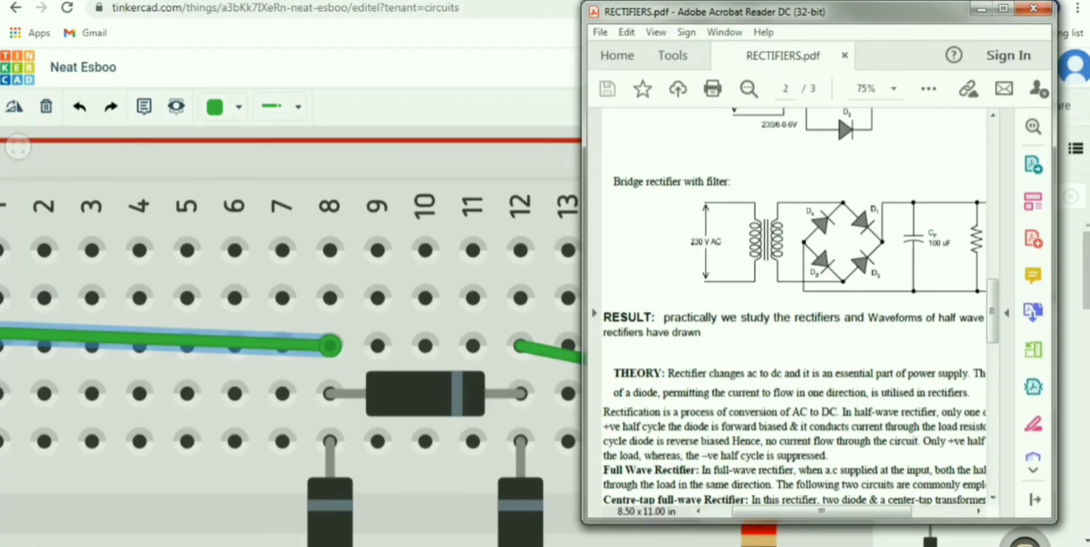
# Wire the function generator's black terminal to a12, routing the wire down and around below the other generator lead.
pyautogui.scroll(-3, 795, 312)
pyautogui.scroll(3, 795, 312)
pyautogui.click(308, 471)
pyautogui.scroll(-5, 308, 471)
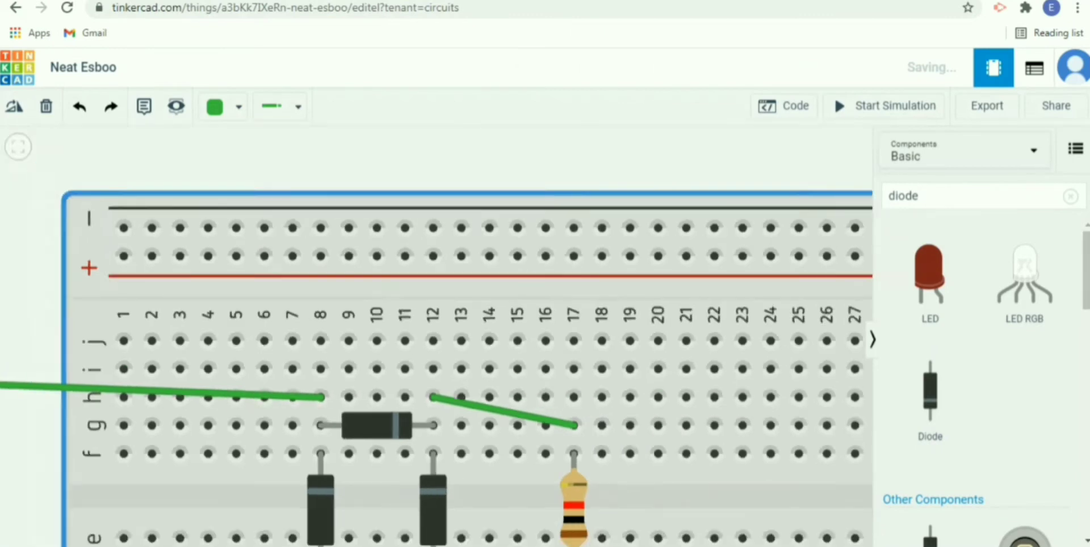
pyautogui.scroll(-3, 308, 471)
pyautogui.moveTo(749, 443); pyautogui.dragTo(781, 322)
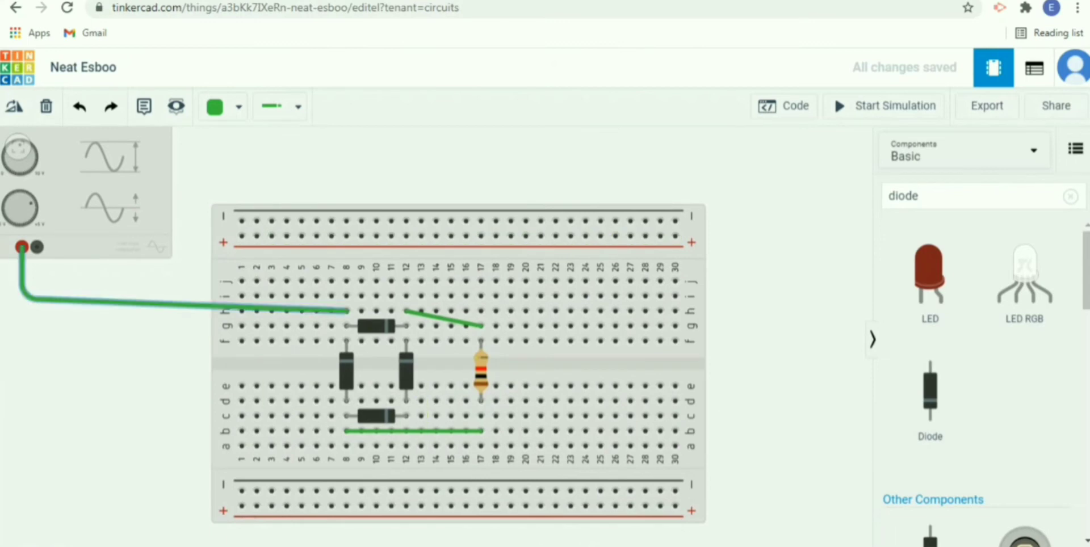
pyautogui.click(36, 247)
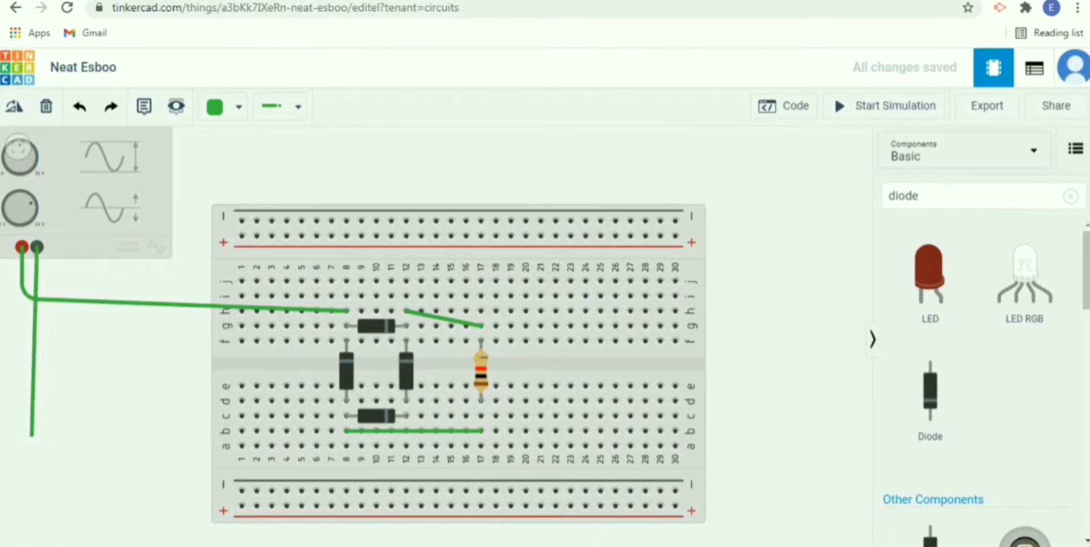
pyautogui.click(33, 437)
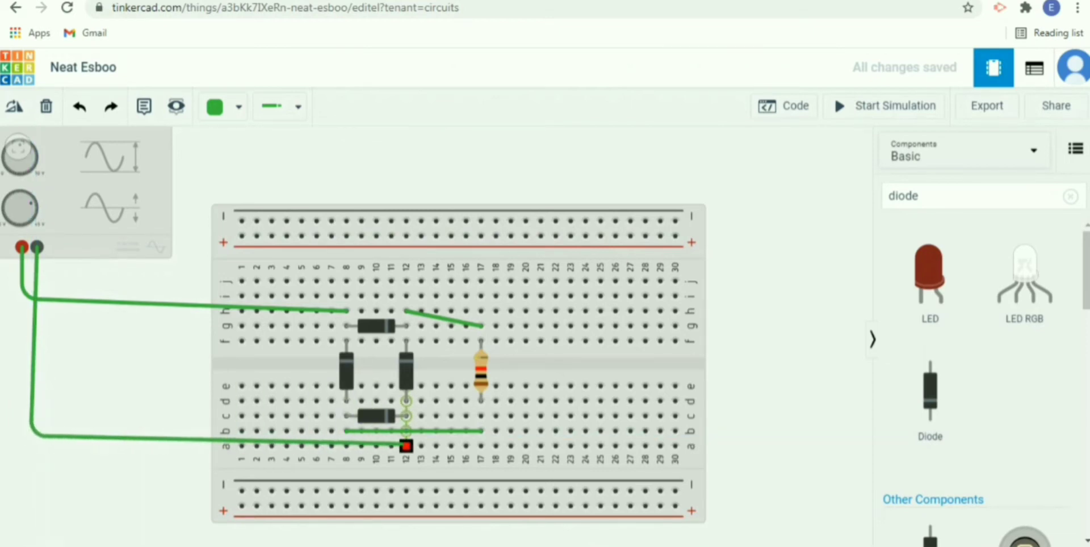
pyautogui.click(406, 446)
pyautogui.scroll(-2, 374, 423)
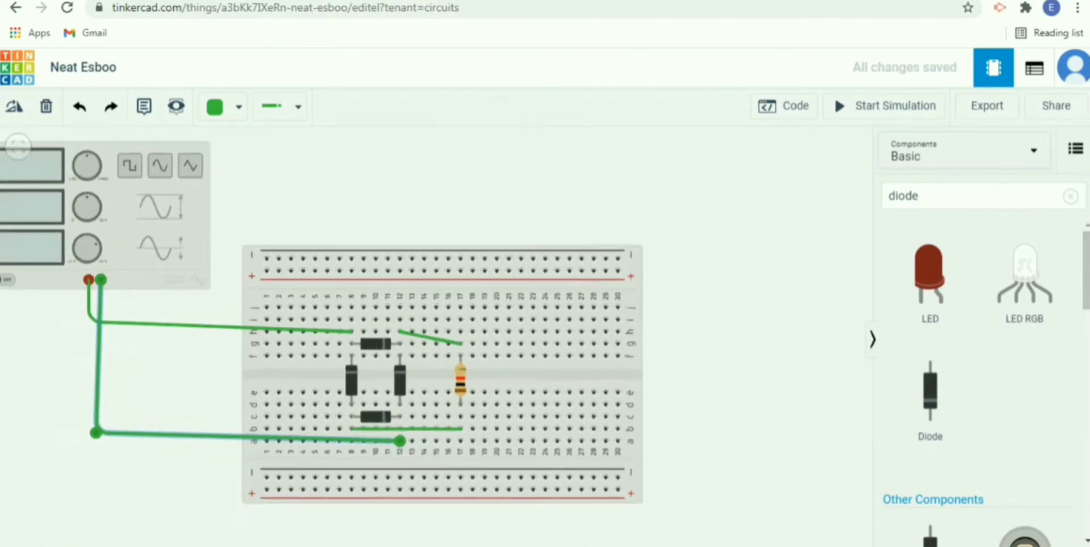
# Compare the bridge wiring on the breadboard with the rectifier schematic in the PDF.
pyautogui.scroll(5, 375, 420)
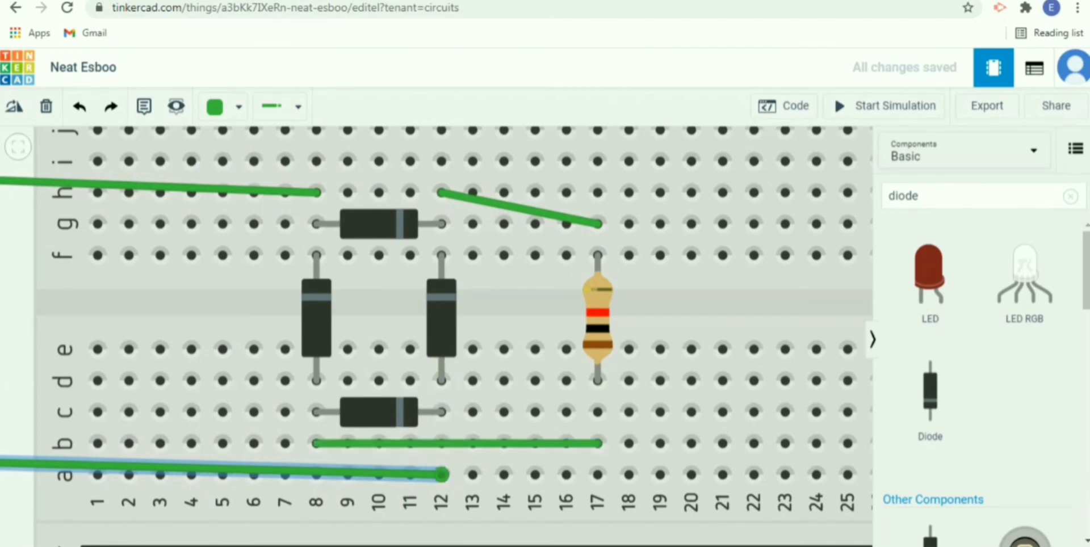
pyautogui.scroll(1, 361, 404)
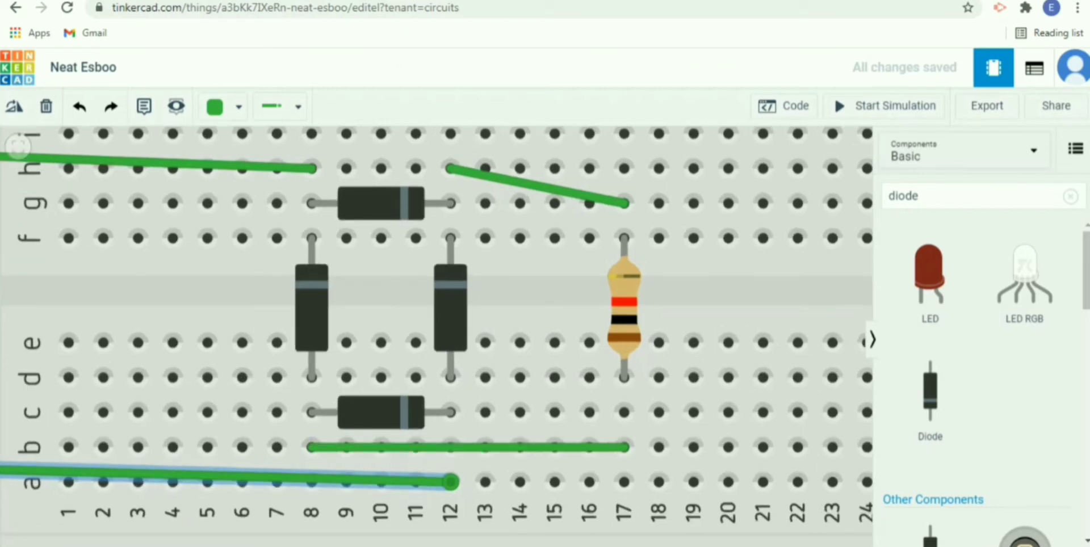
pyautogui.scroll(-2, 359, 409)
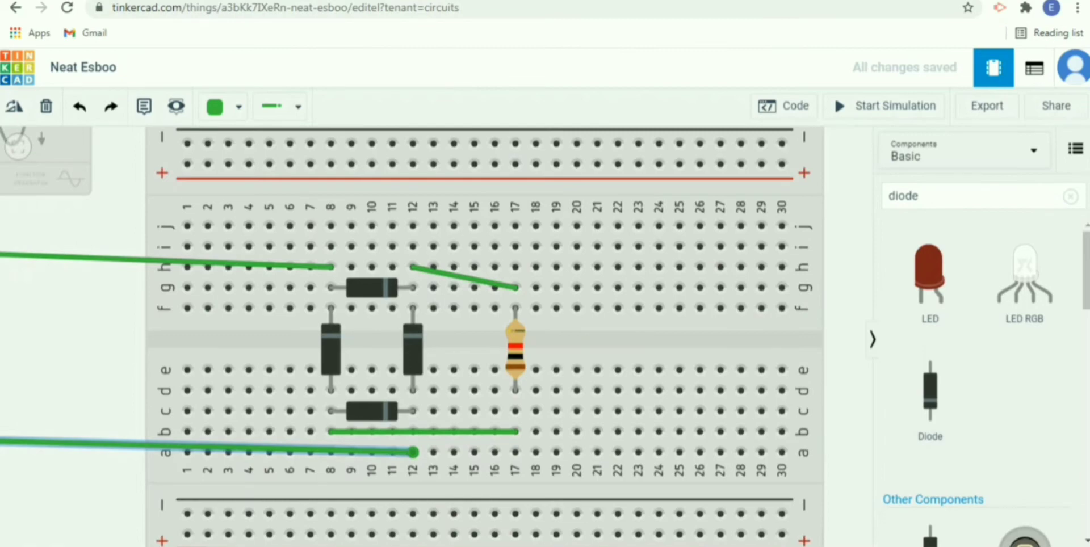
pyautogui.scroll(2, 358, 410)
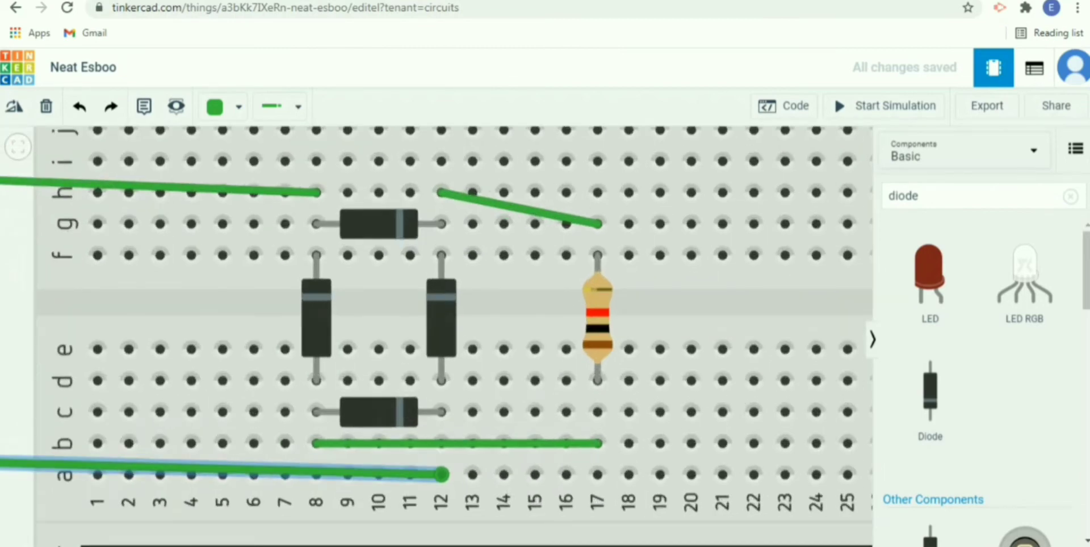
pyautogui.hotkey('alt', 'Tab')
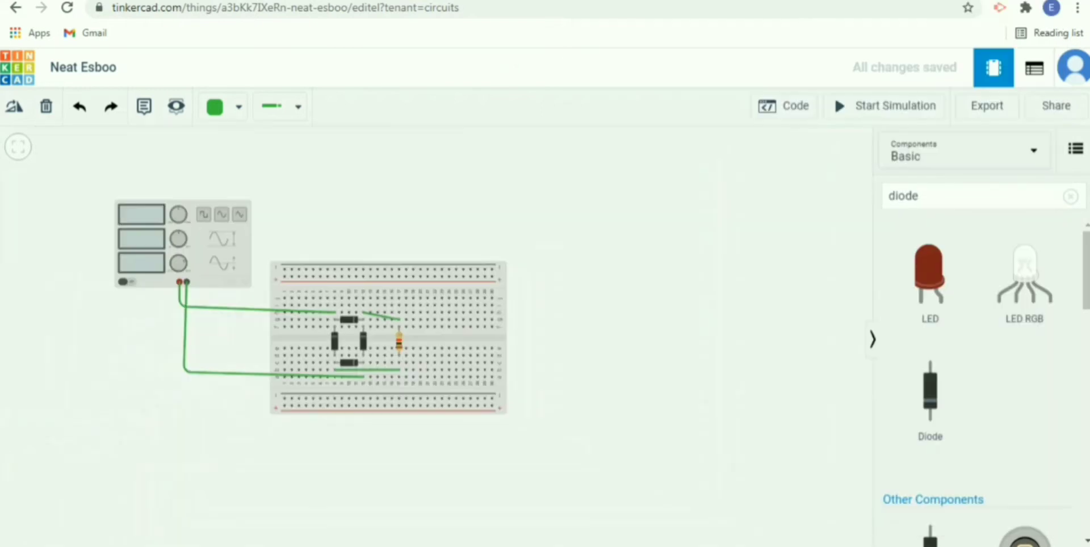
# Find the oscilloscope component and place two oscilloscopes beside the breadboard, one above the other.
pyautogui.click(1071, 196)
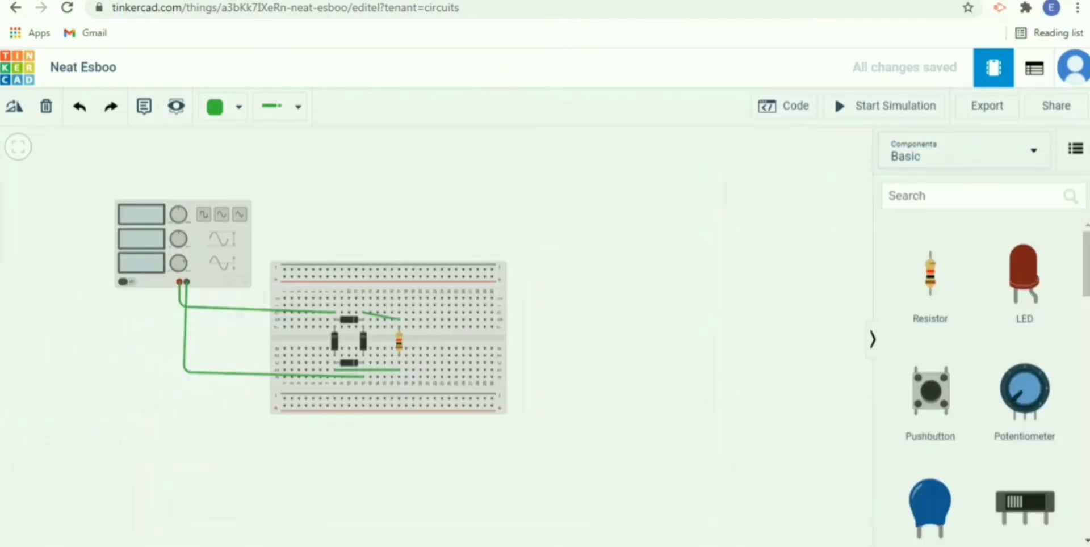
pyautogui.click(984, 195)
pyautogui.write('sco')
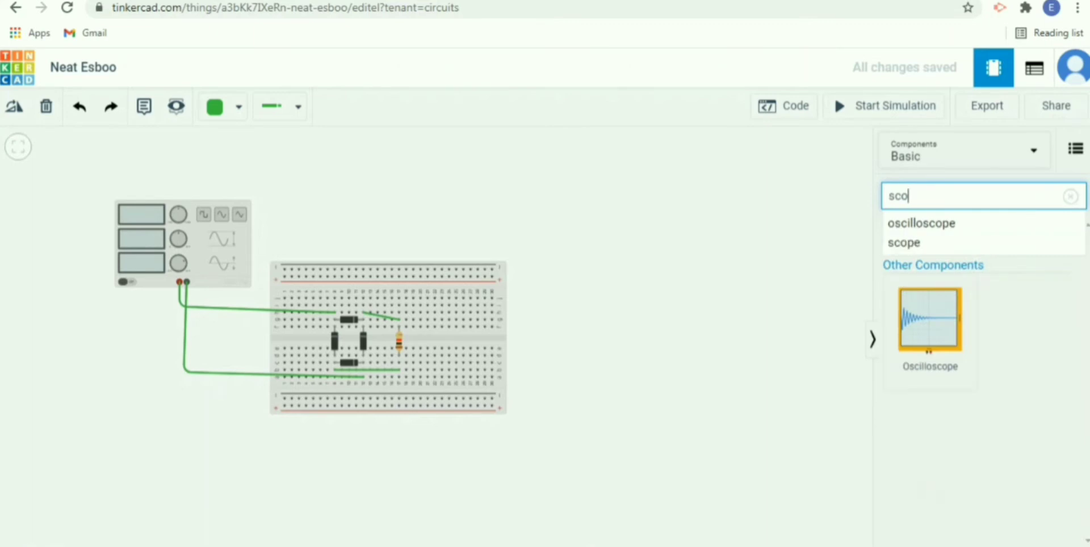
pyautogui.moveTo(930, 319); pyautogui.dragTo(584, 187)
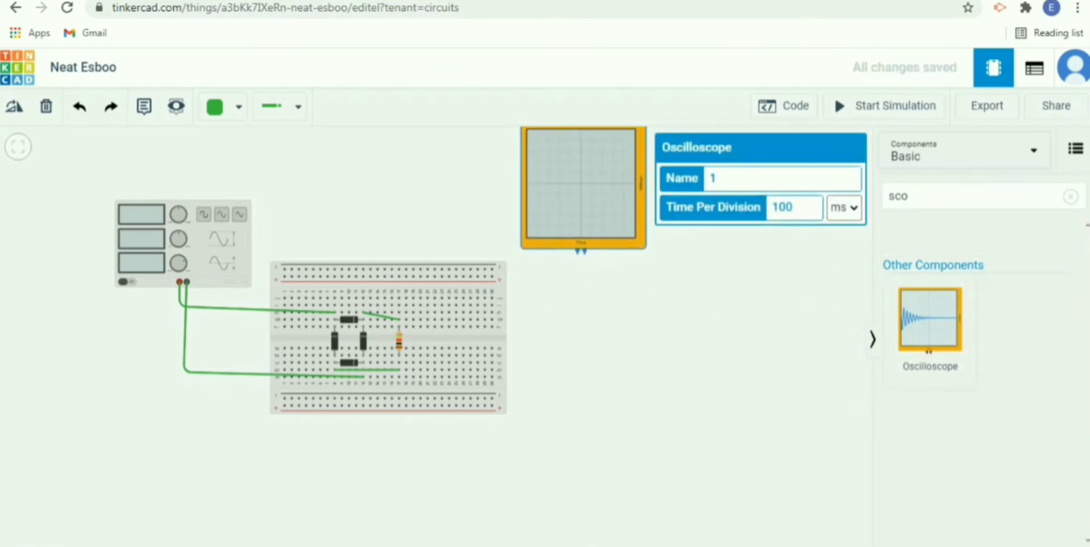
pyautogui.moveTo(930, 320); pyautogui.dragTo(596, 371)
pyautogui.click(610, 375)
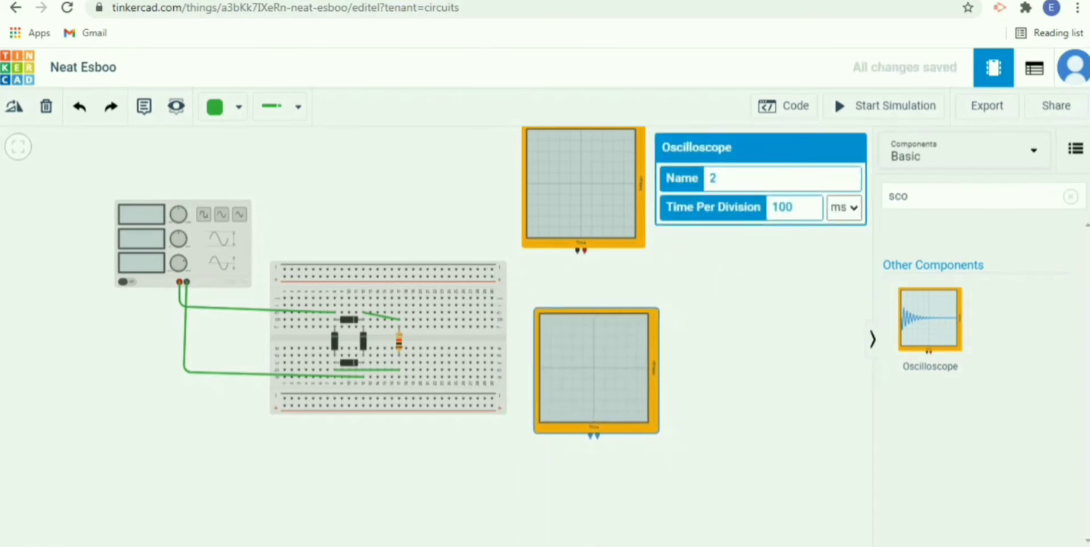
# Wire the upper oscilloscope's negative terminal to the function generator's black terminal, routing the wire above the breadboard.
pyautogui.click(580, 320)
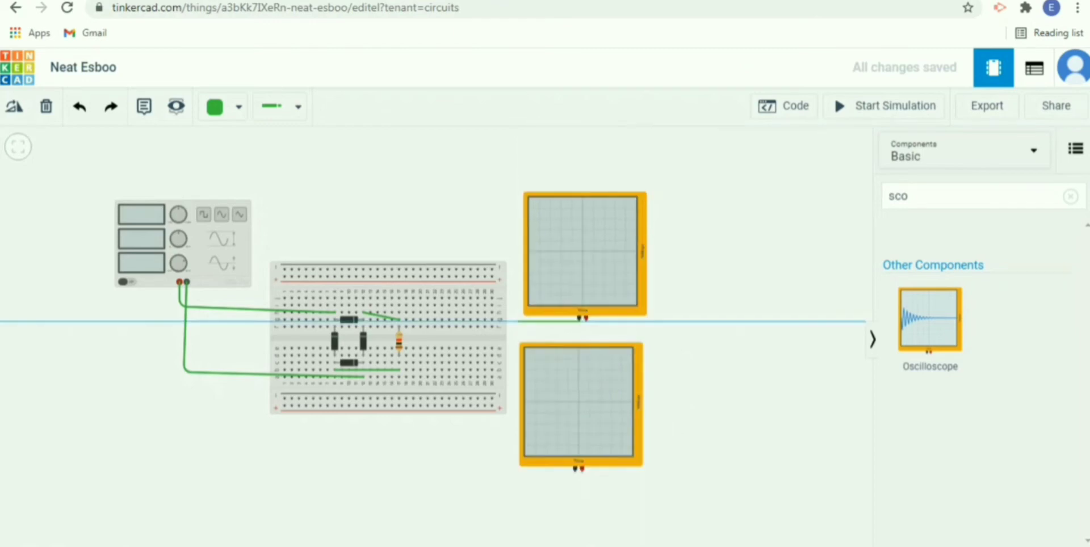
pyautogui.click(517, 320)
pyautogui.click(502, 262)
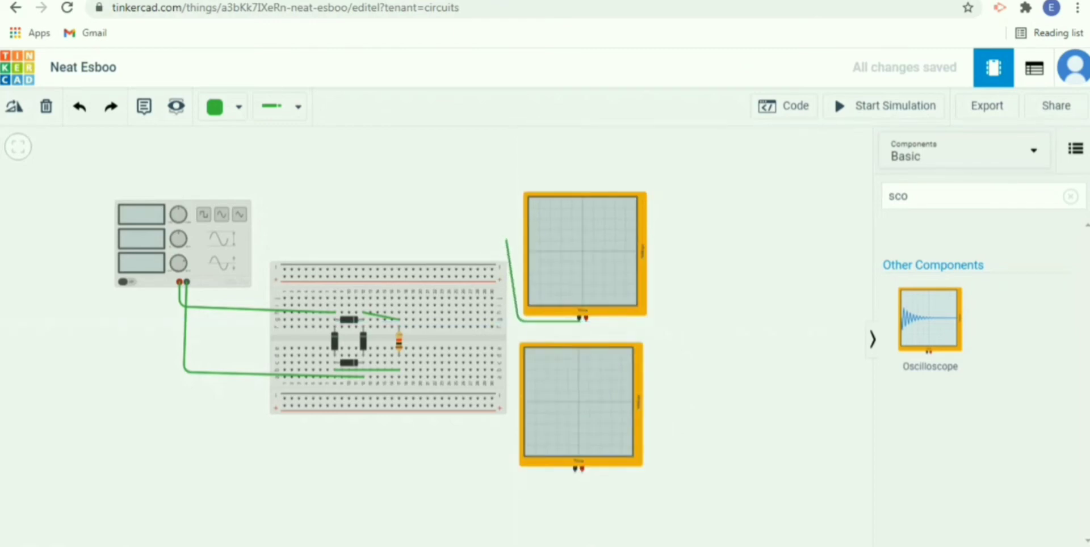
pyautogui.click(507, 241)
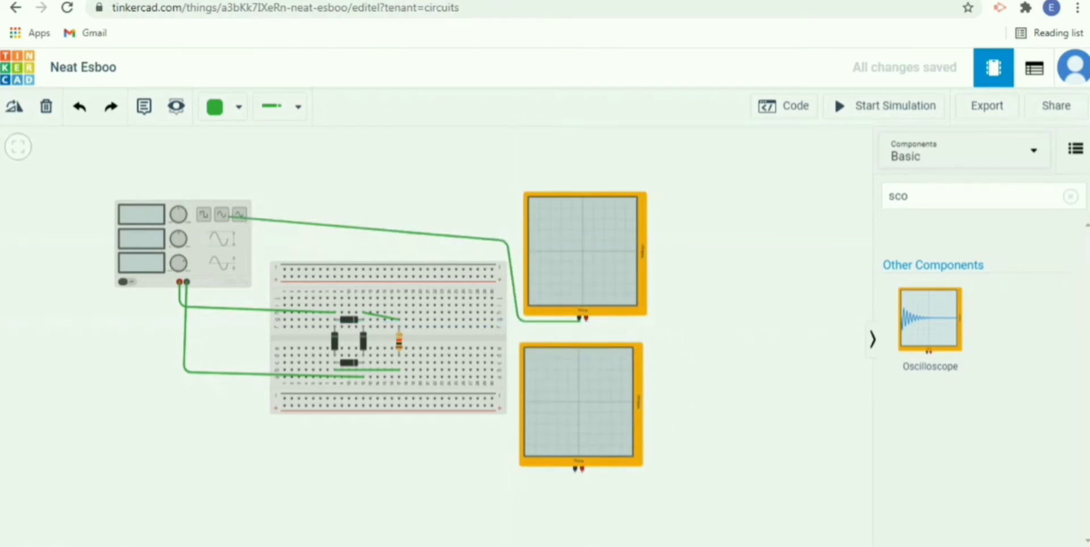
pyautogui.click(259, 260)
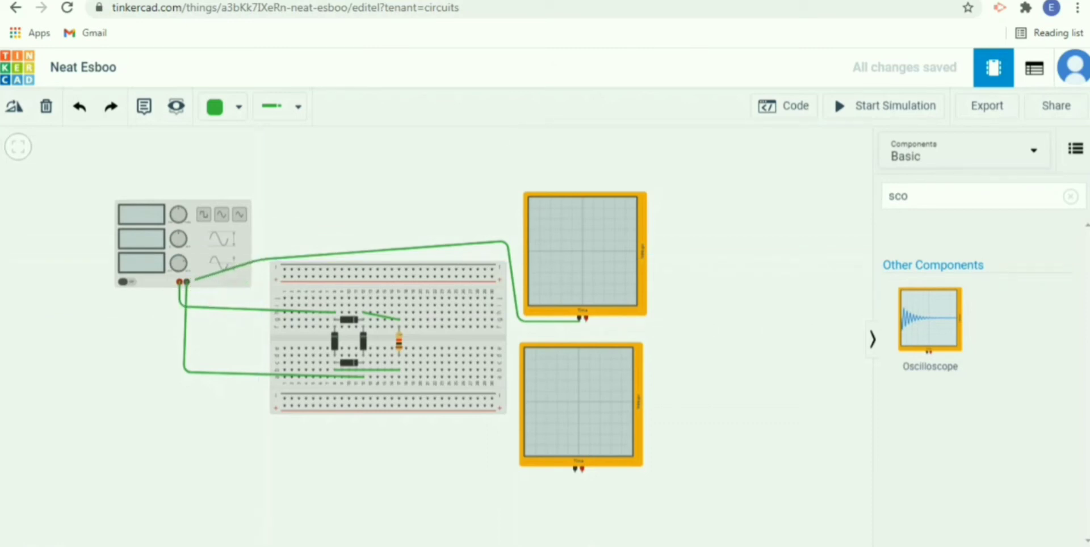
pyautogui.click(191, 280)
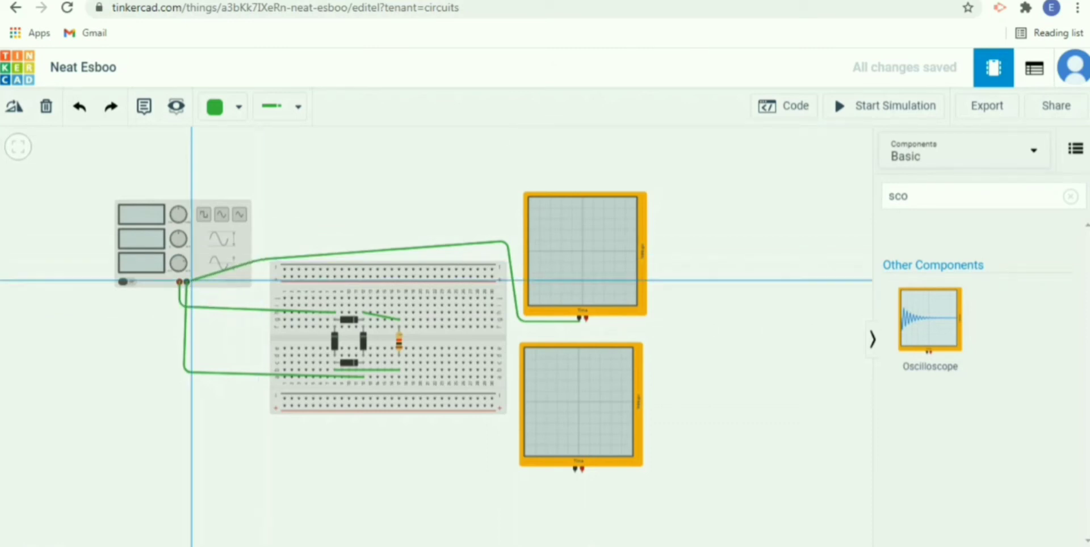
pyautogui.click(188, 281)
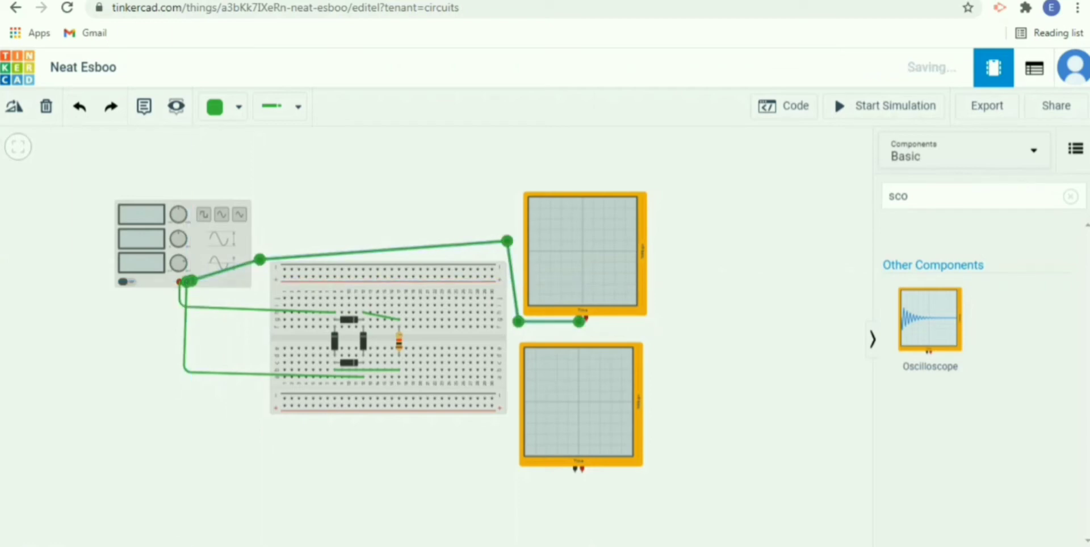
pyautogui.press('Escape')
# Connect breadboard hole j8 to the upper oscilloscope's positive terminal.
pyautogui.scroll(5, 163, 333)
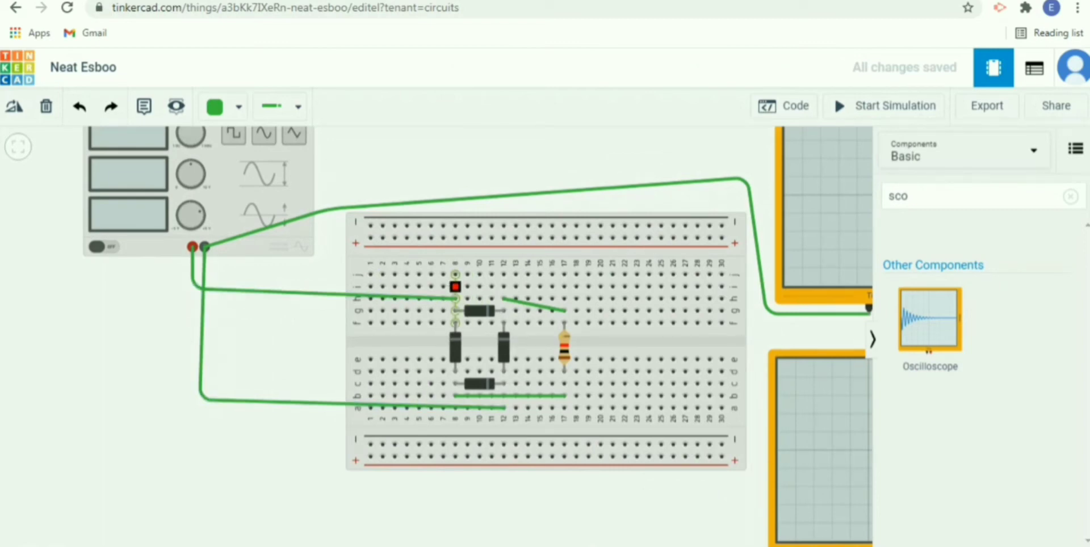
pyautogui.moveTo(624, 162); pyautogui.dragTo(367, 218)
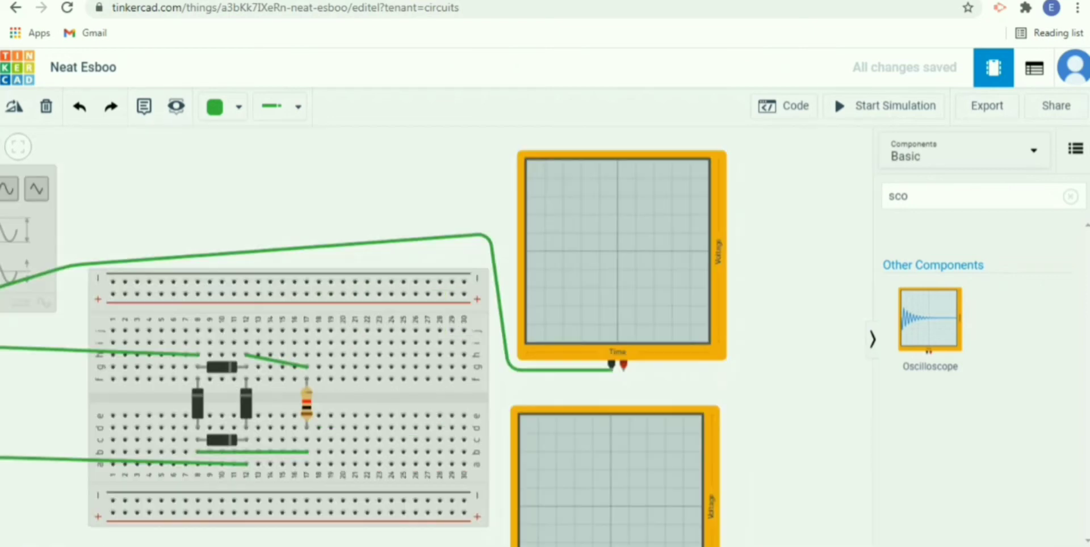
pyautogui.scroll(-2, 32, 397)
pyautogui.moveTo(32, 398); pyautogui.dragTo(232, 352)
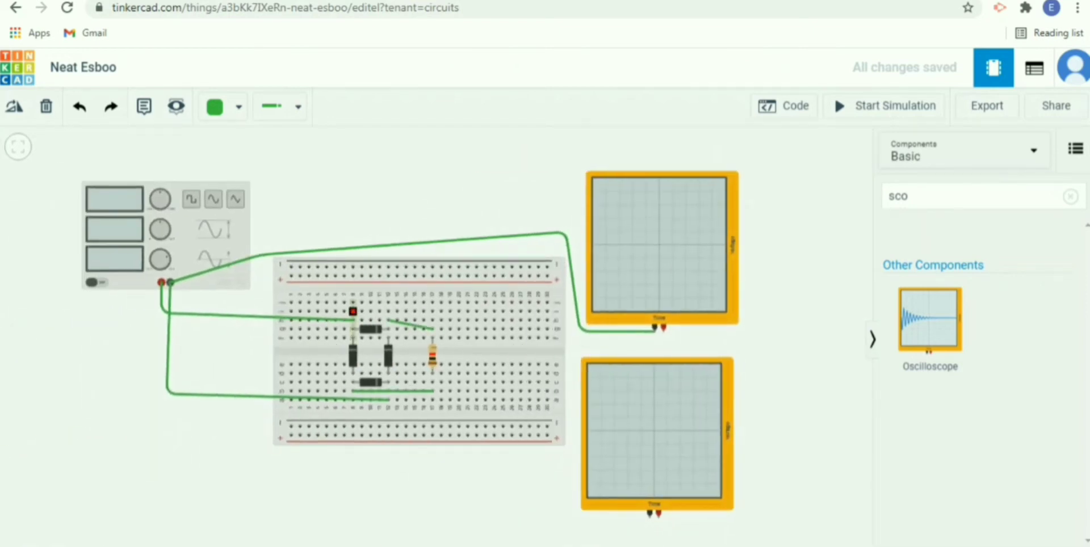
pyautogui.scroll(2, 378, 251)
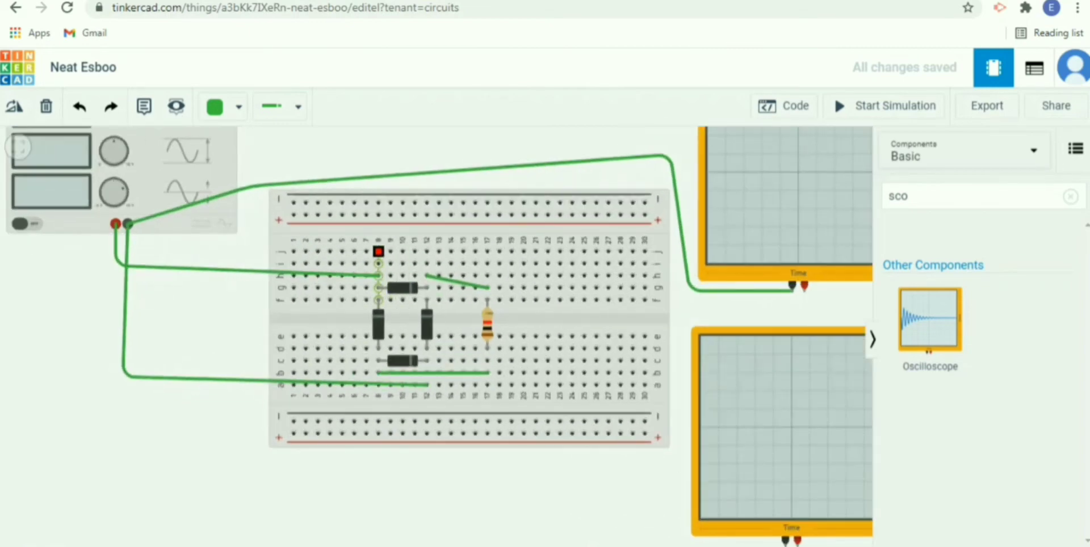
pyautogui.click(379, 251)
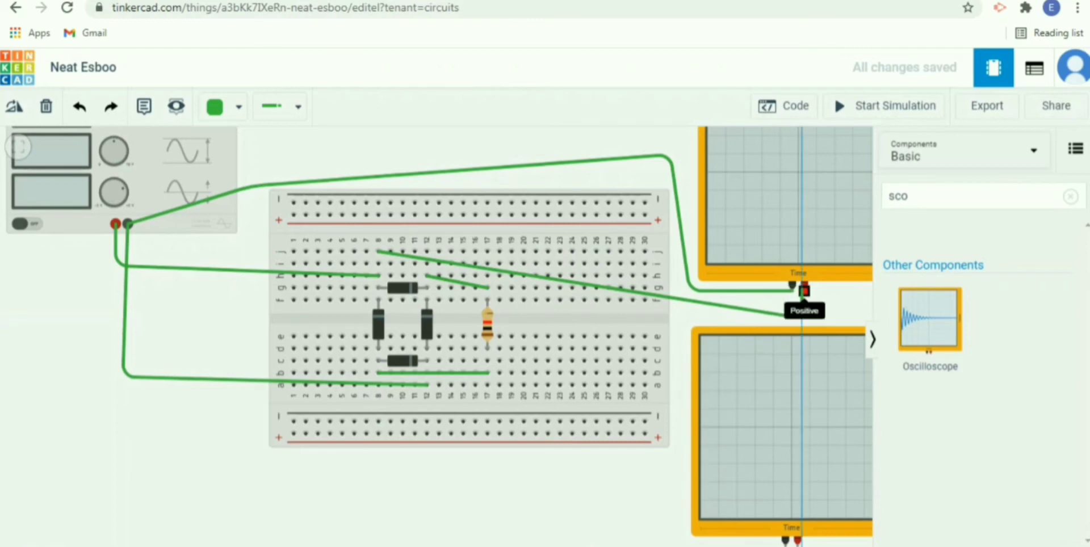
pyautogui.click(804, 291)
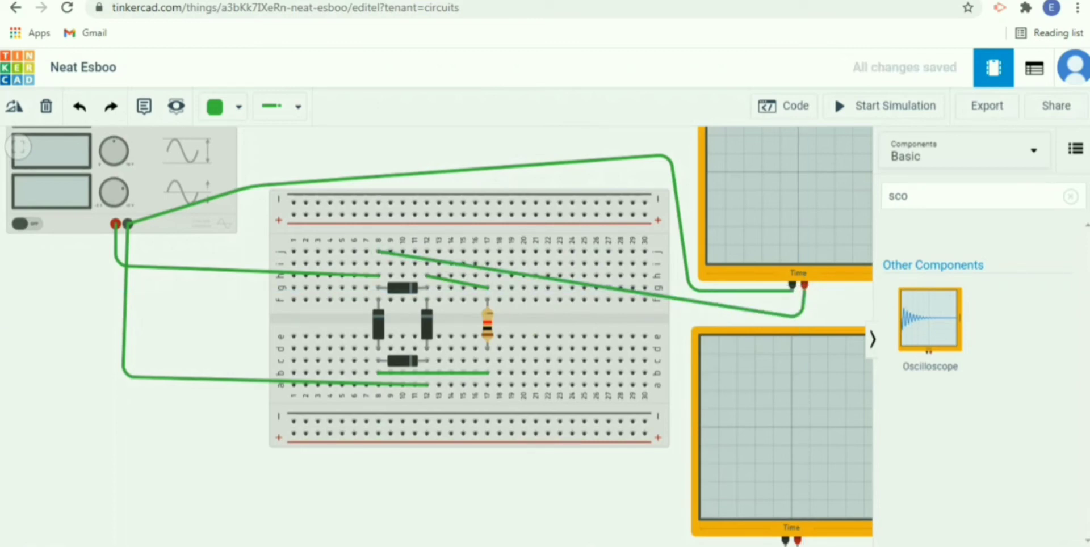
# Wire a17, below the resistor, to the lower oscilloscope's negative terminal with one bend beneath the breadboard.
pyautogui.scroll(-1, 559, 471)
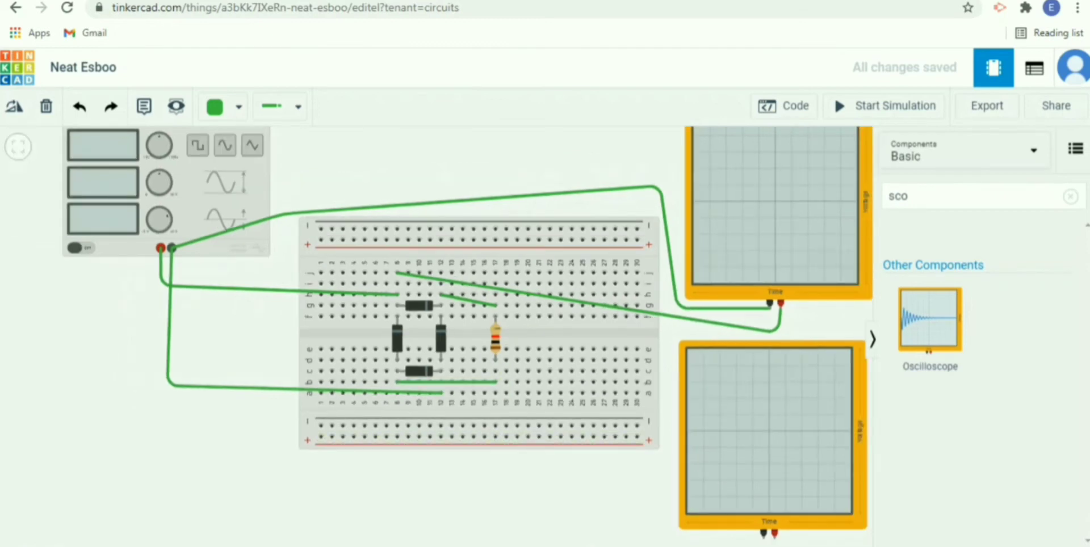
pyautogui.click(495, 393)
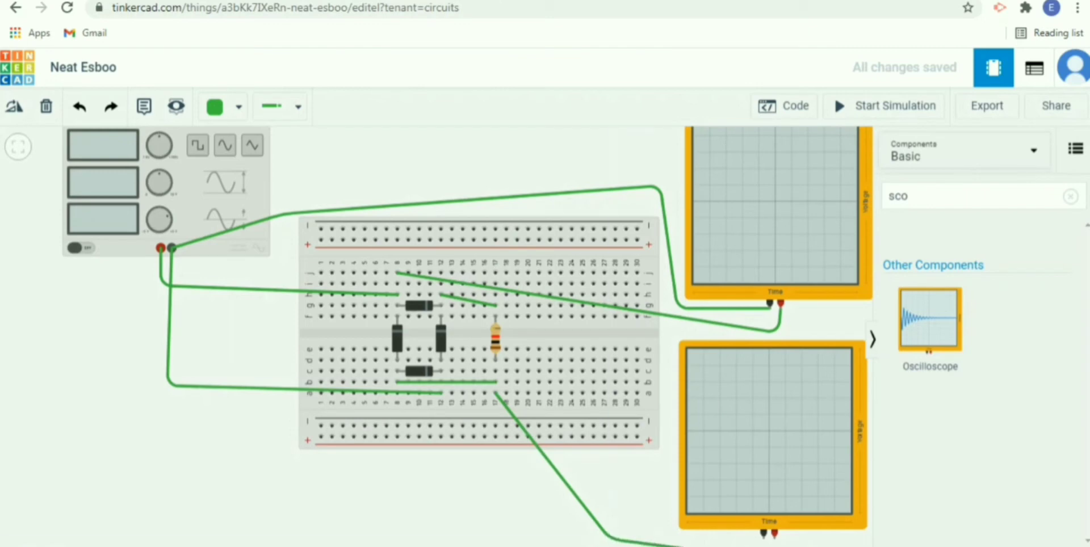
pyautogui.click(610, 538)
pyautogui.click(764, 534)
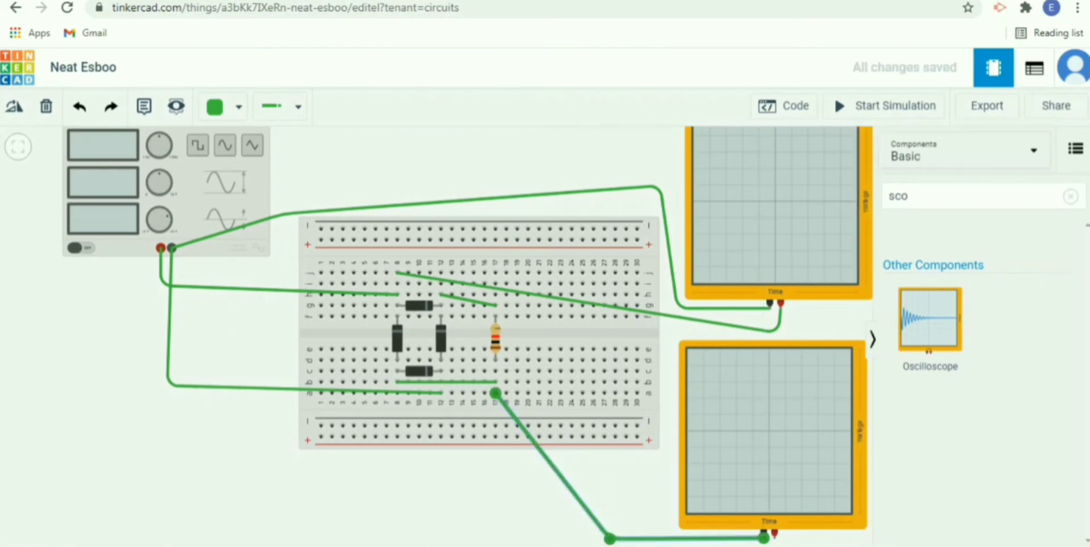
pyautogui.click(653, 489)
# Wire h17, above the resistor, to the lower oscilloscope's positive terminal, bending the wire below the oscilloscope.
pyautogui.moveTo(653, 488); pyautogui.dragTo(549, 408)
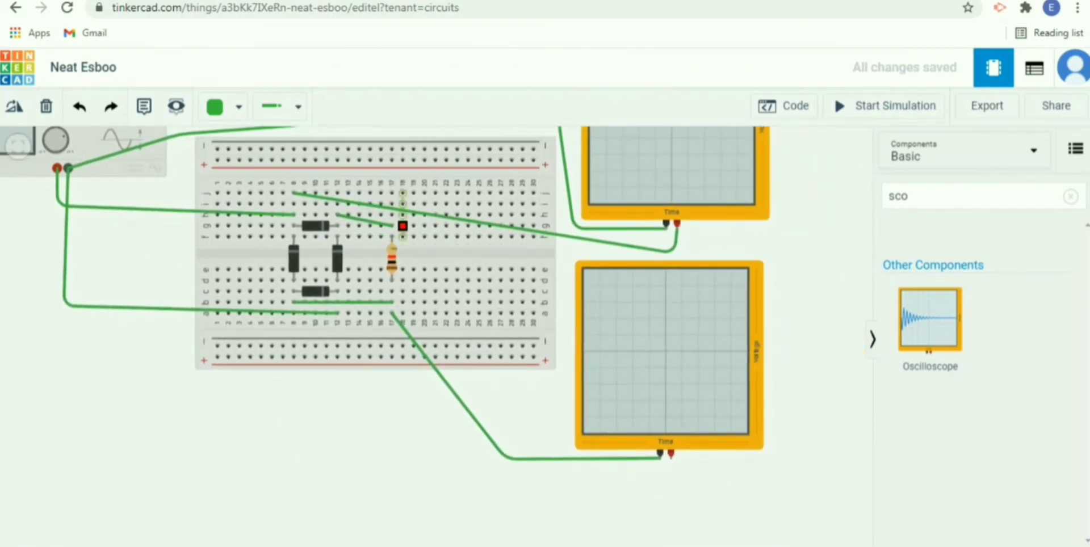
pyautogui.click(391, 214)
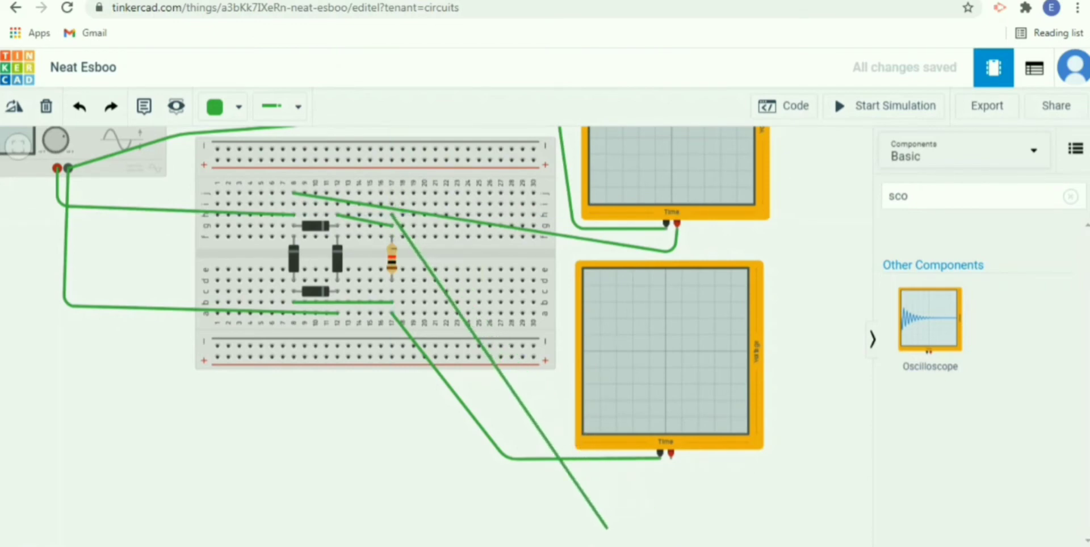
pyautogui.click(608, 525)
pyautogui.click(670, 458)
pyautogui.press('Escape')
# Run the simulation briefly to view both oscilloscope traces and stop it.
pyautogui.scroll(1, 136, 510)
pyautogui.scroll(-1, 134, 511)
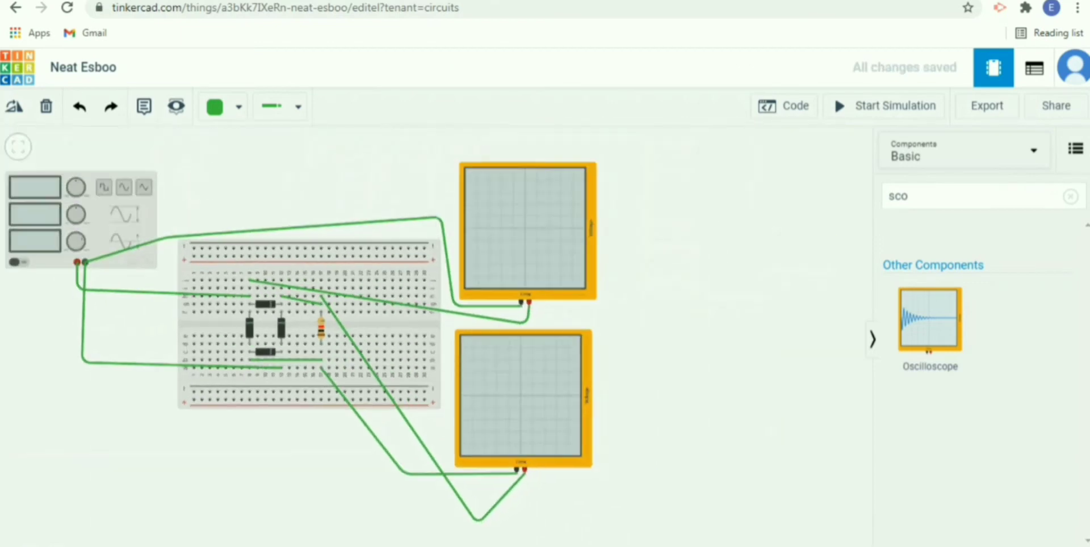
pyautogui.moveTo(135, 510); pyautogui.dragTo(213, 510)
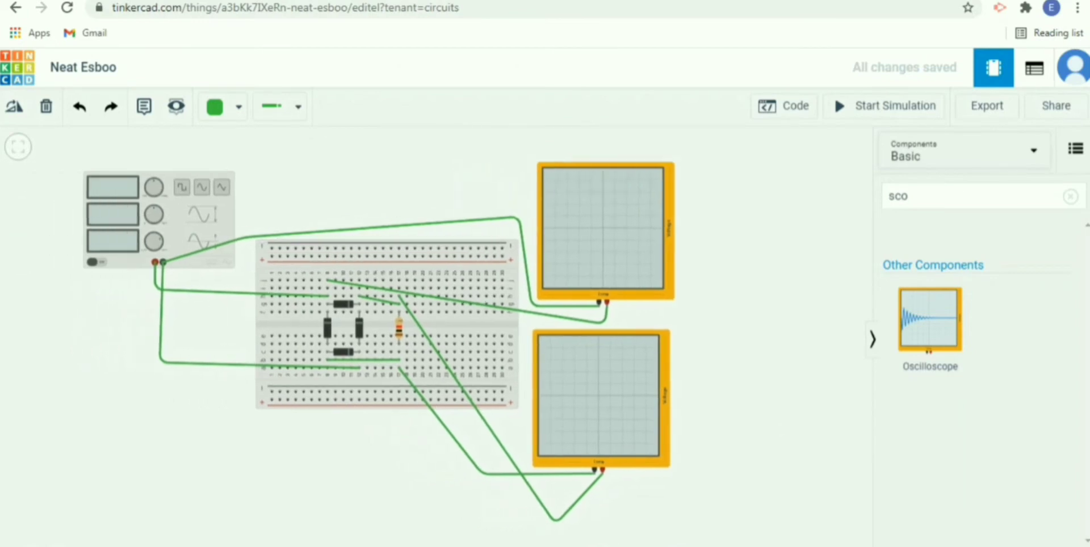
pyautogui.click(886, 106)
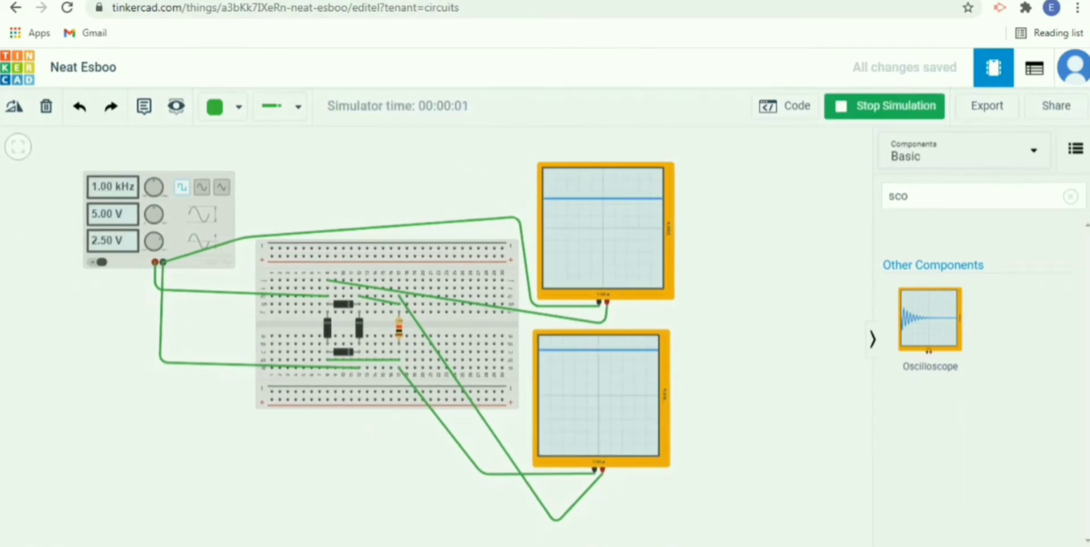
pyautogui.click(886, 106)
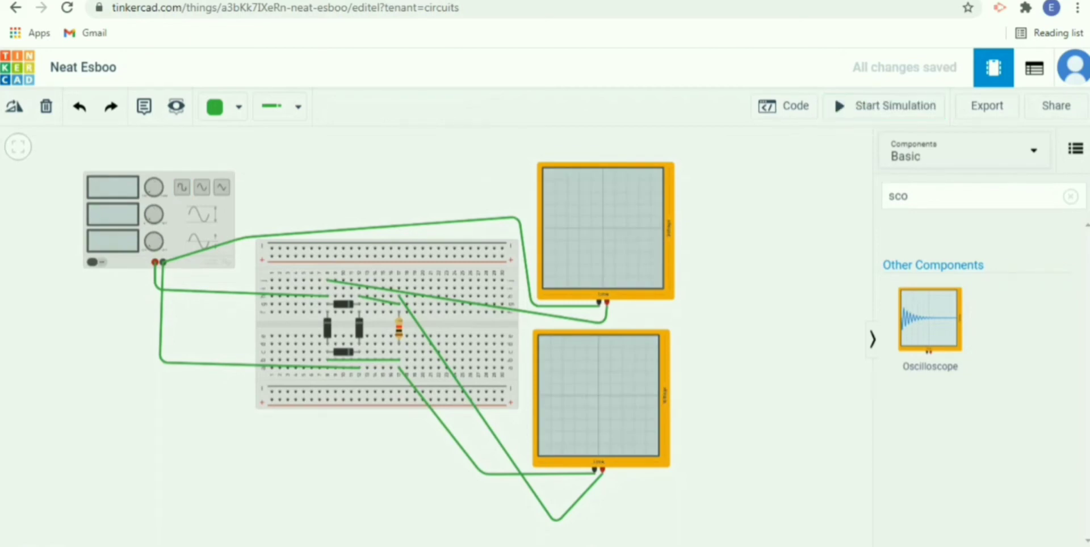
# Set the function generator's frequency to 50 Hz and its amplitude to 6 V.
pyautogui.click(159, 220)
pyautogui.click(748, 208)
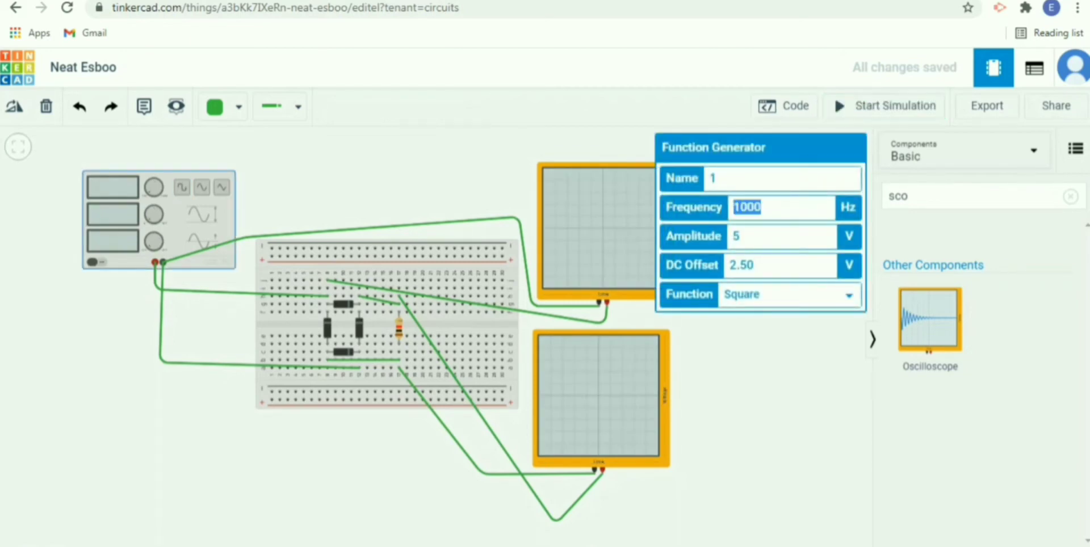
pyautogui.write('50')
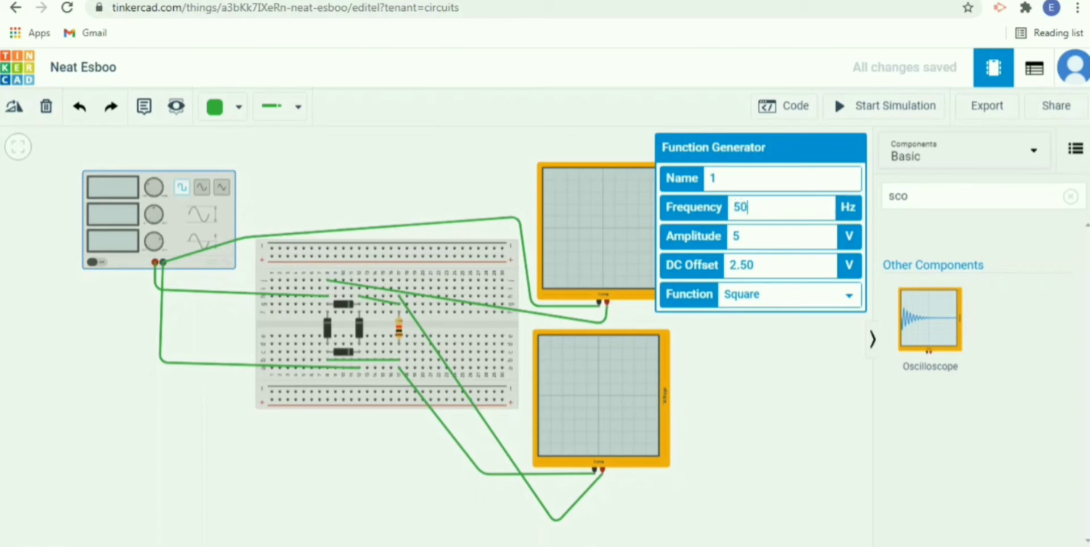
pyautogui.click(744, 369)
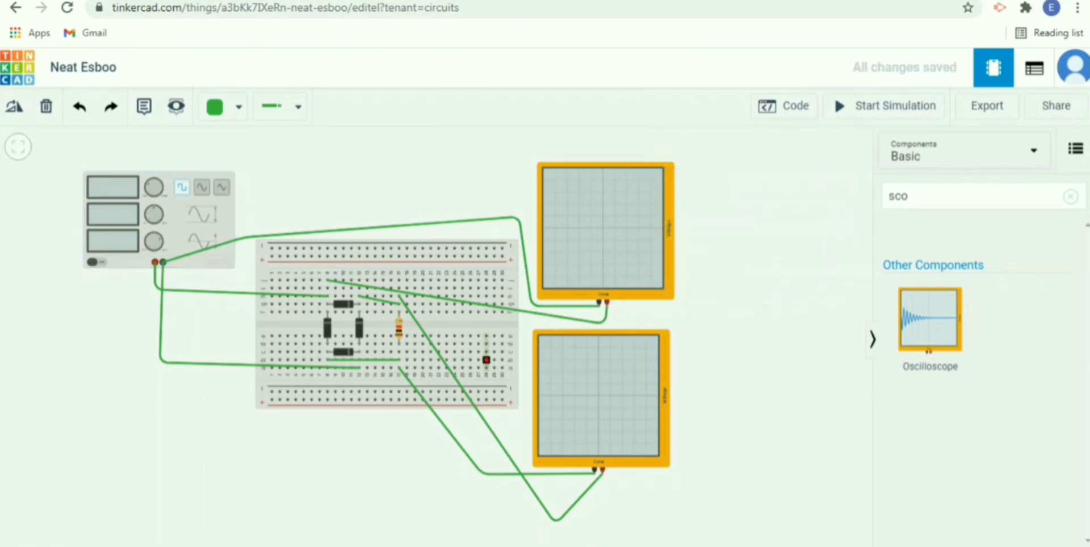
pyautogui.click(159, 220)
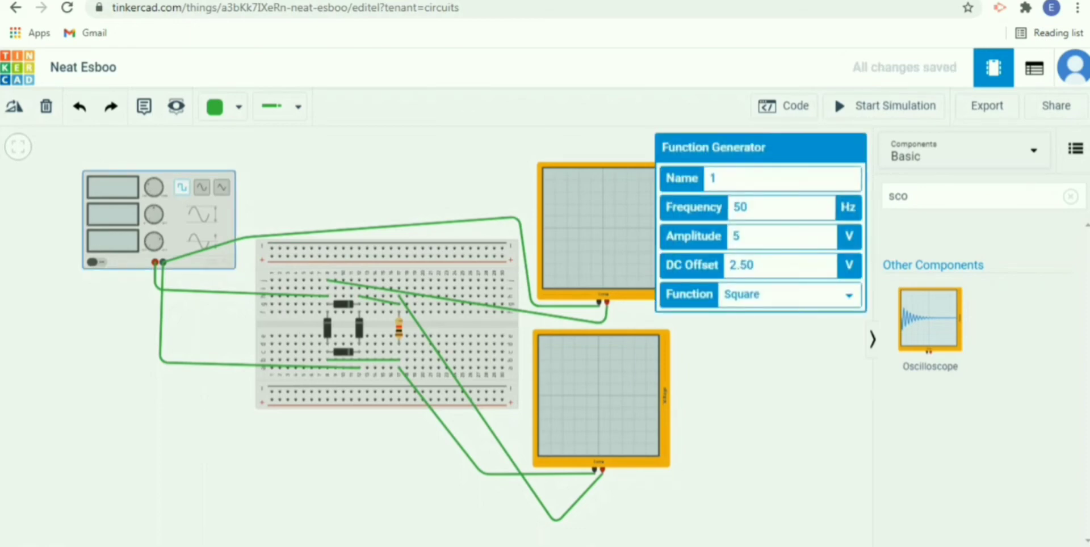
pyautogui.click(740, 236)
pyautogui.press('BackSpace')
pyautogui.write('6')
pyautogui.press('Tab')
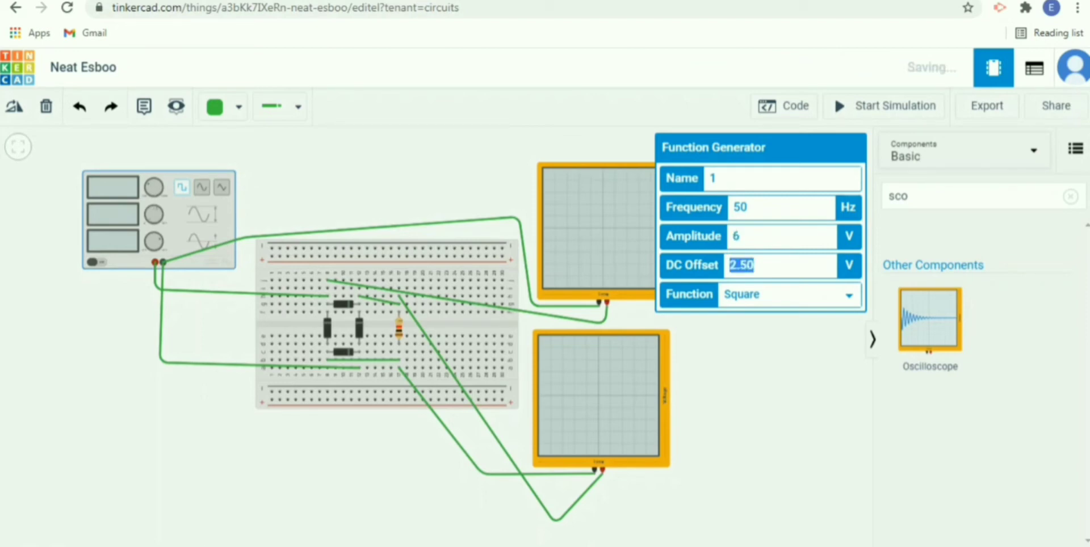
# Set the function generator's DC offset to 0 V and its waveform function to Sine.
pyautogui.write('0')
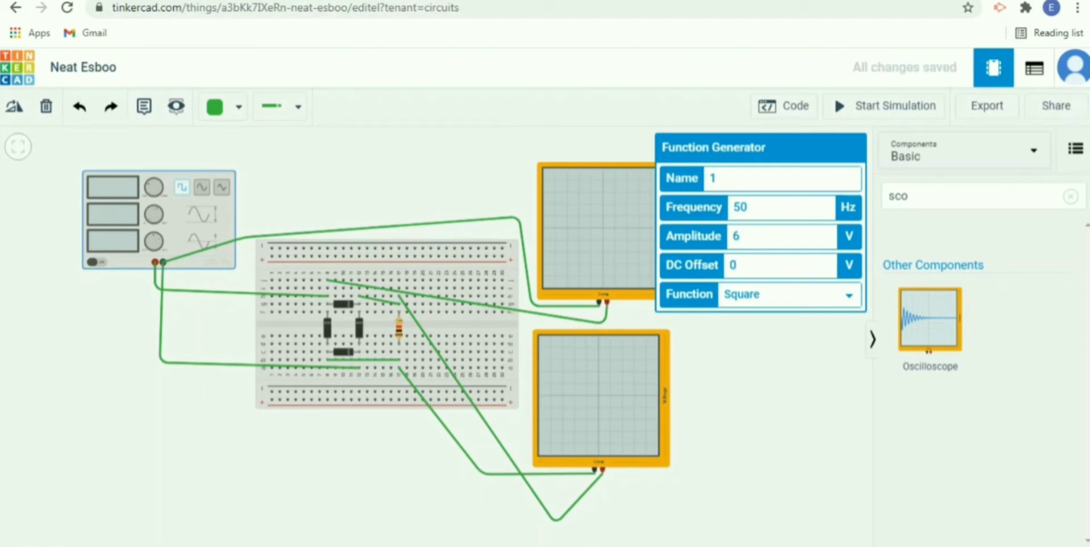
pyautogui.click(789, 295)
pyautogui.click(761, 329)
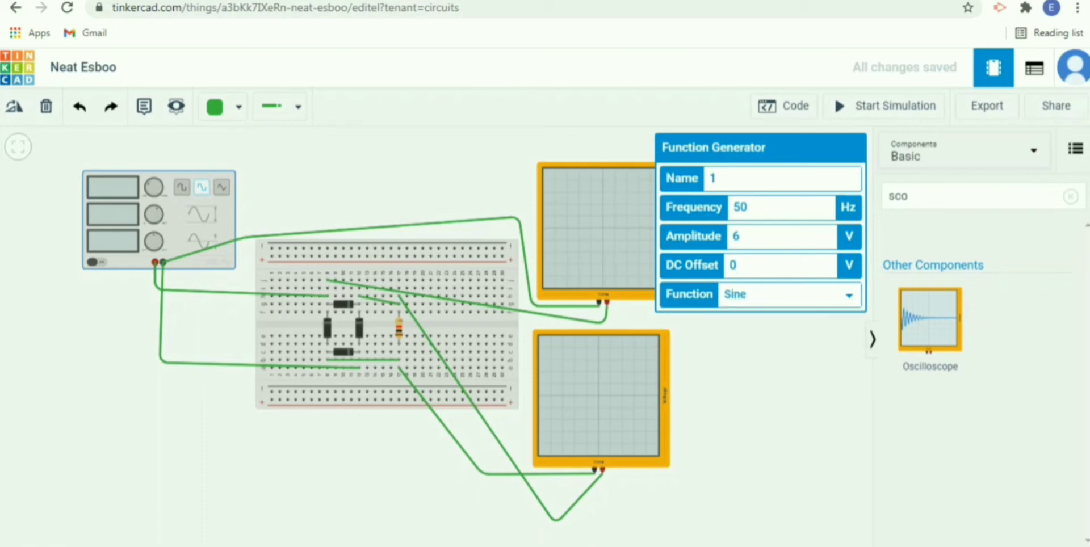
# Run the simulation, adjust the lower oscilloscope's time per division, and set the upper oscilloscope's time per division to 9000 µs.
pyautogui.click(601, 398)
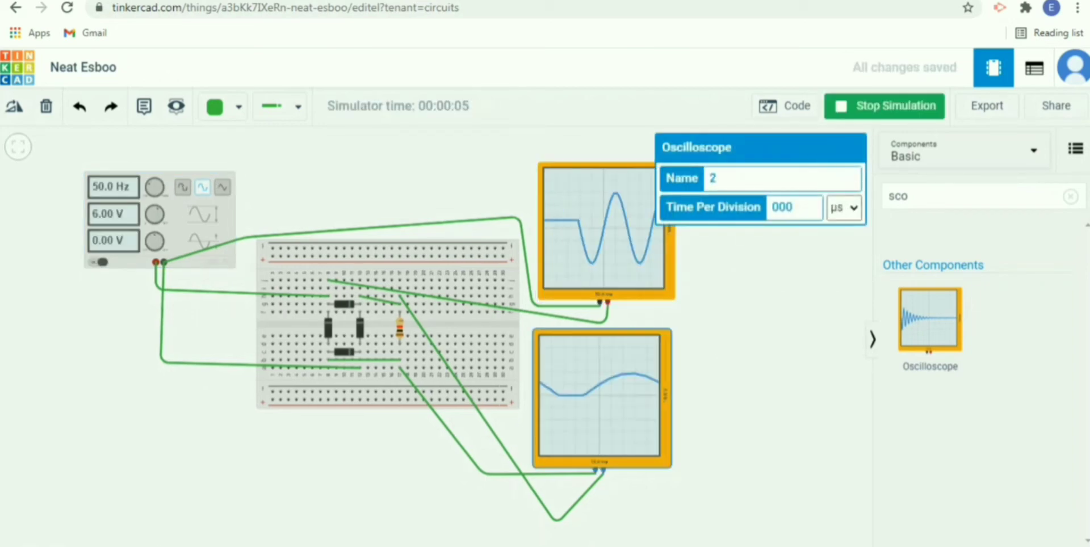
pyautogui.click(755, 329)
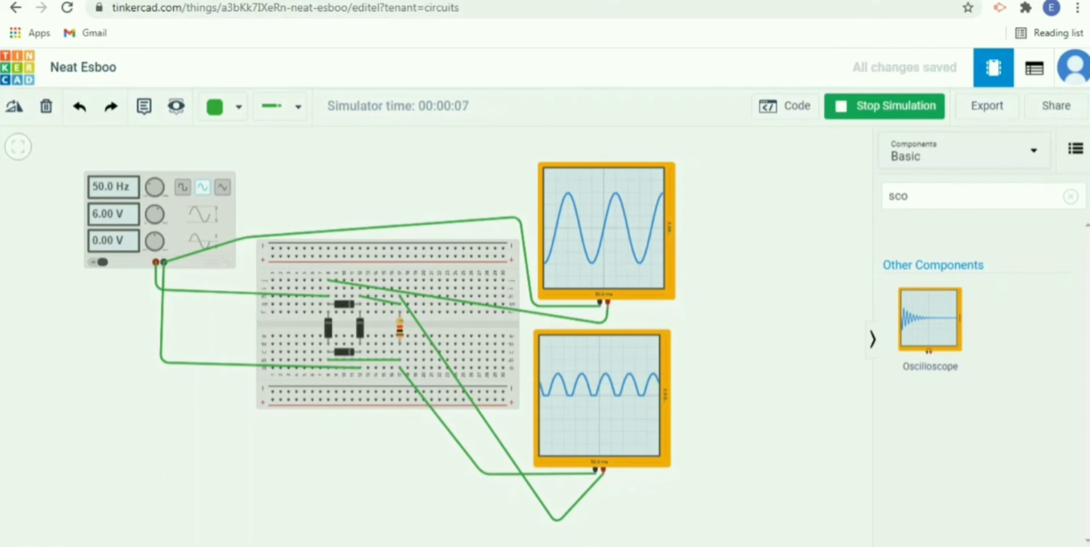
pyautogui.click(605, 230)
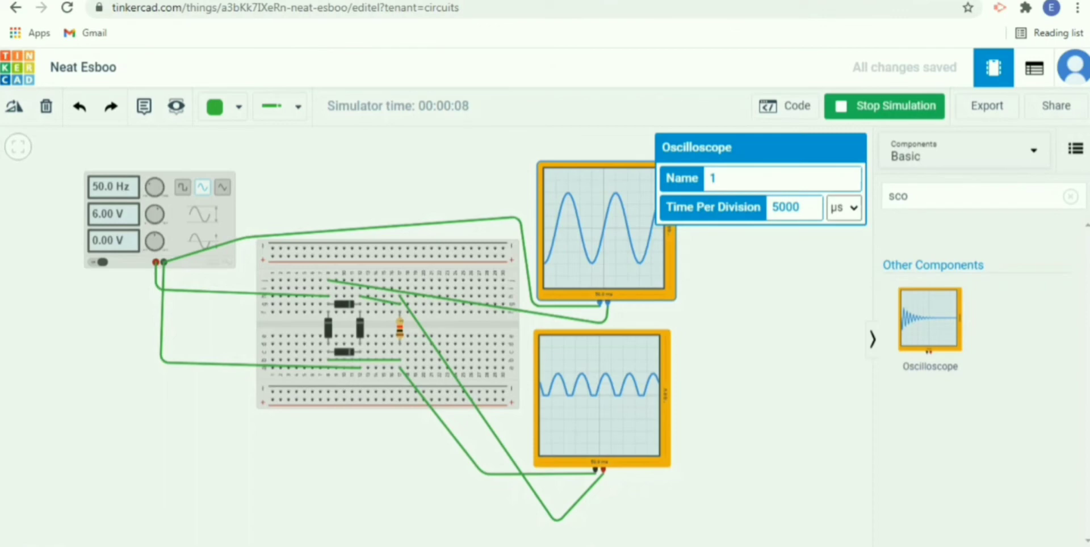
pyautogui.hotkey('shift', 'Right')
pyautogui.write('9')
pyautogui.press('Return')
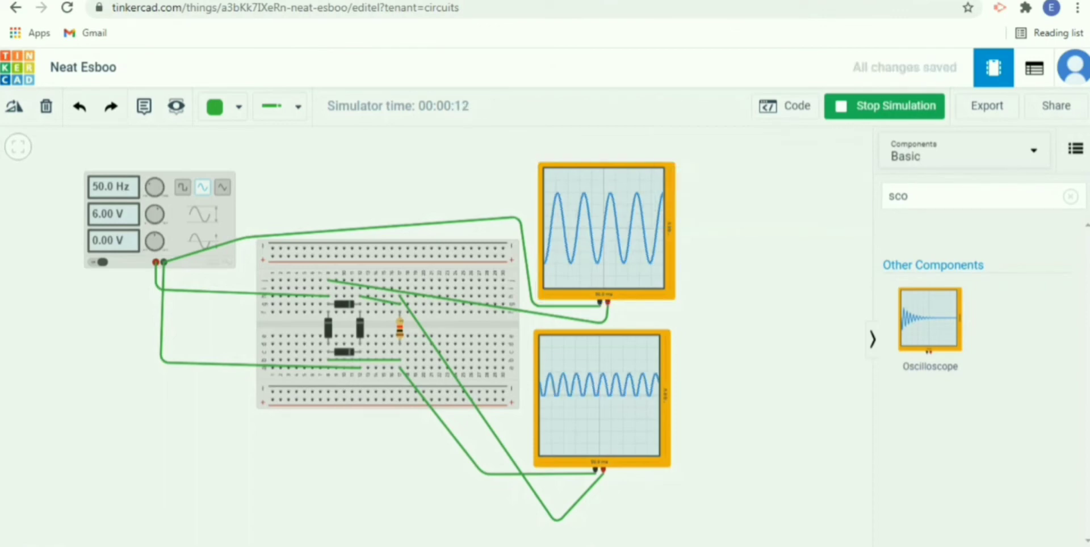
# Try nanoseconds as the upper oscilloscope's time-per-division unit, and shorten the value to 900 ns and below.
pyautogui.scroll(3, 648, 288)
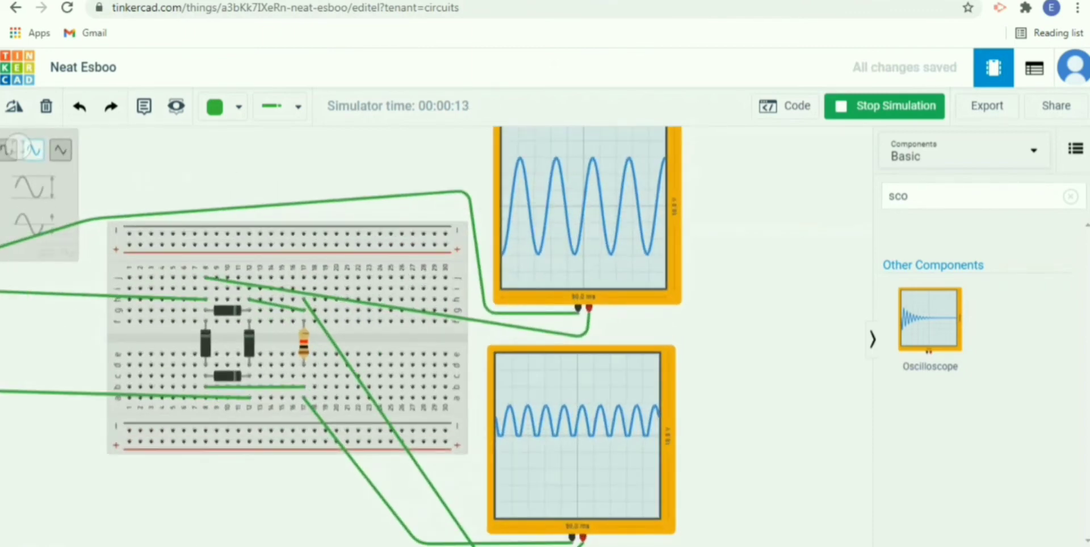
pyautogui.click(602, 242)
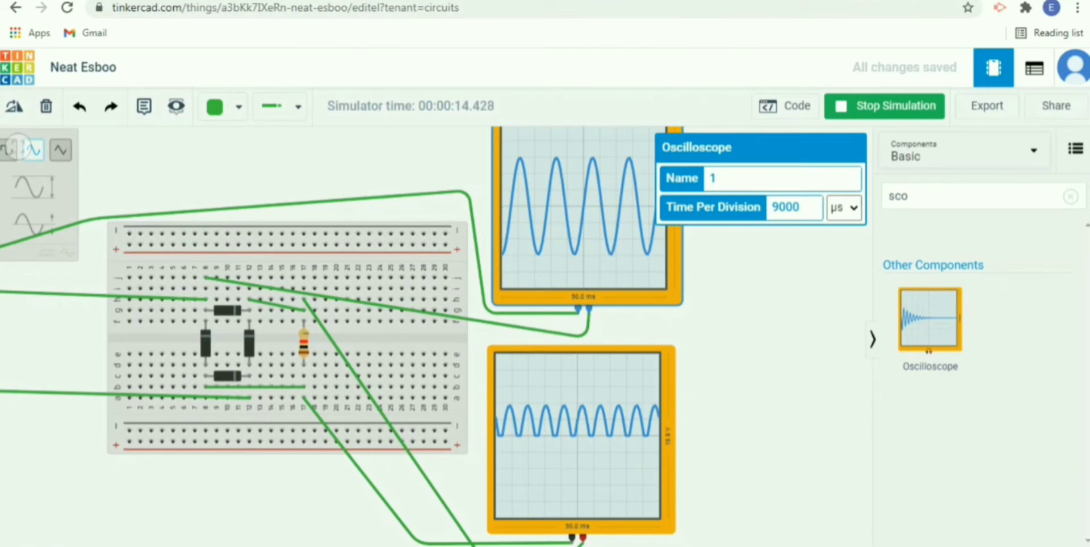
pyautogui.click(844, 208)
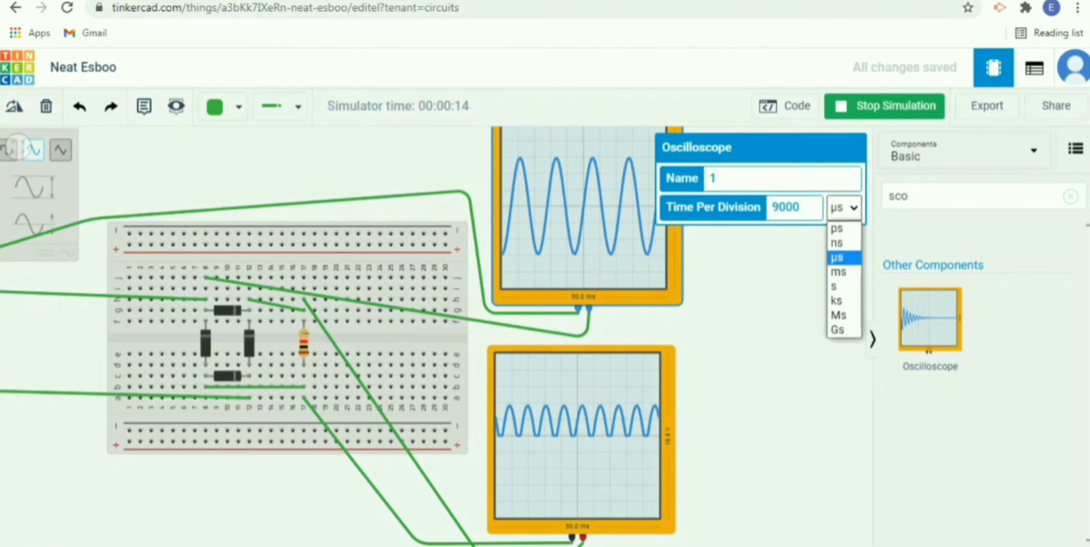
pyautogui.click(838, 243)
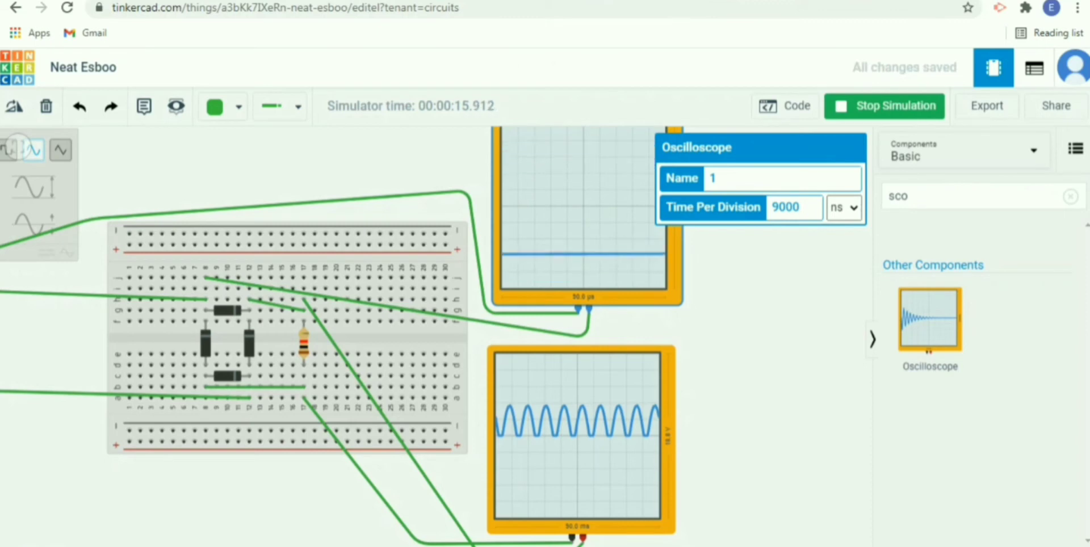
pyautogui.click(802, 208)
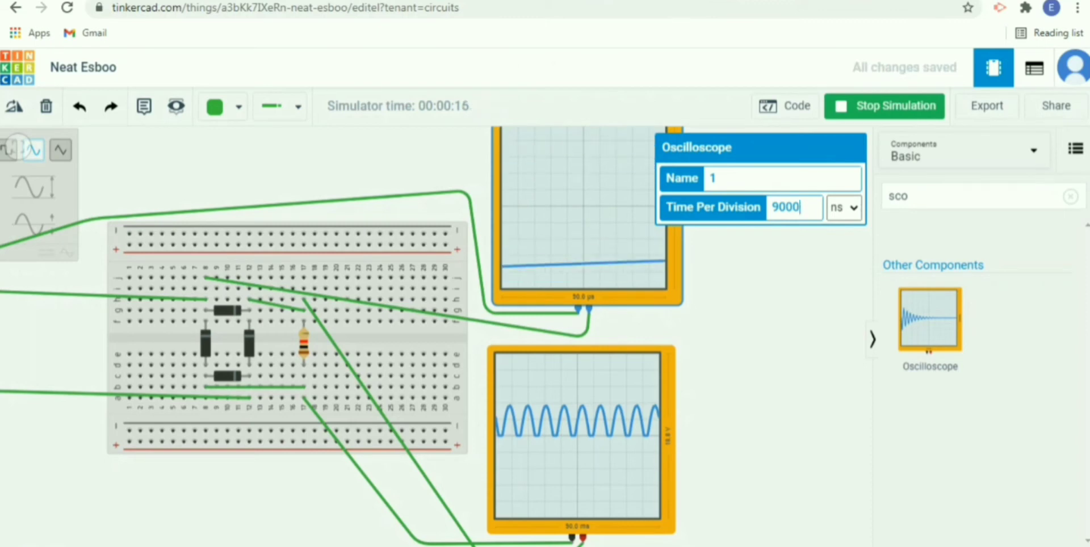
pyautogui.press('BackSpace')
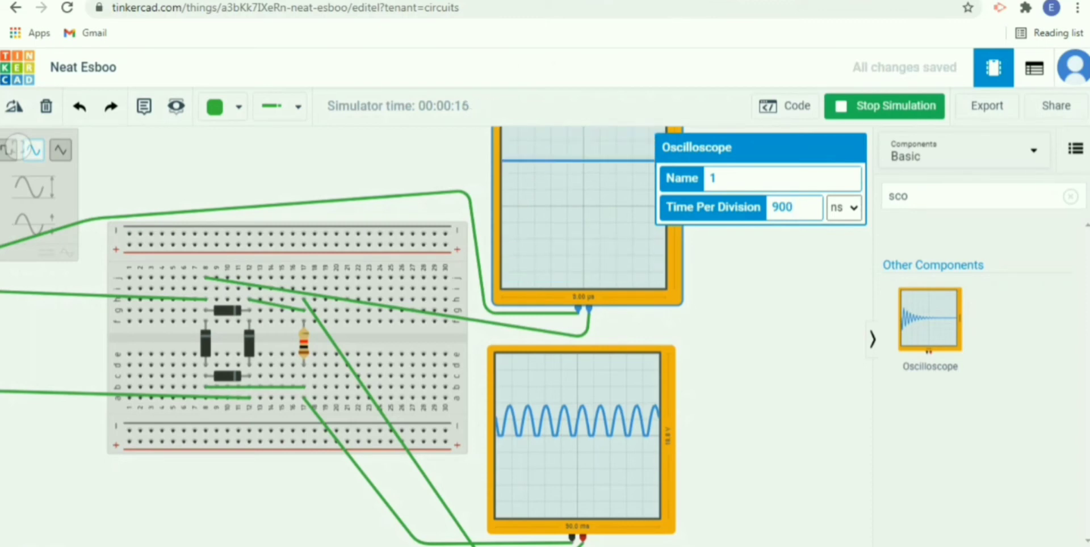
pyautogui.press('BackSpace')
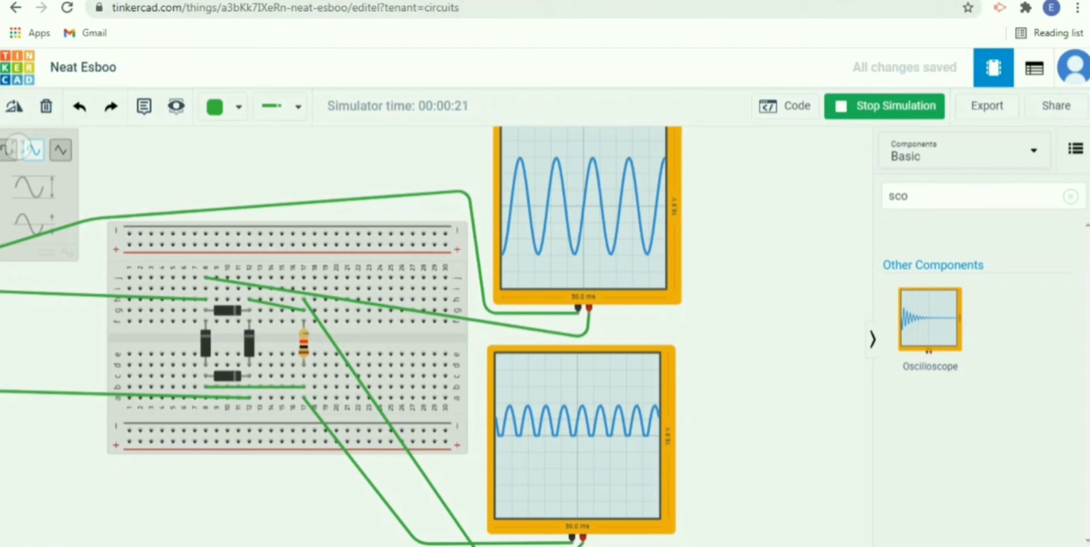
pyautogui.press('s')
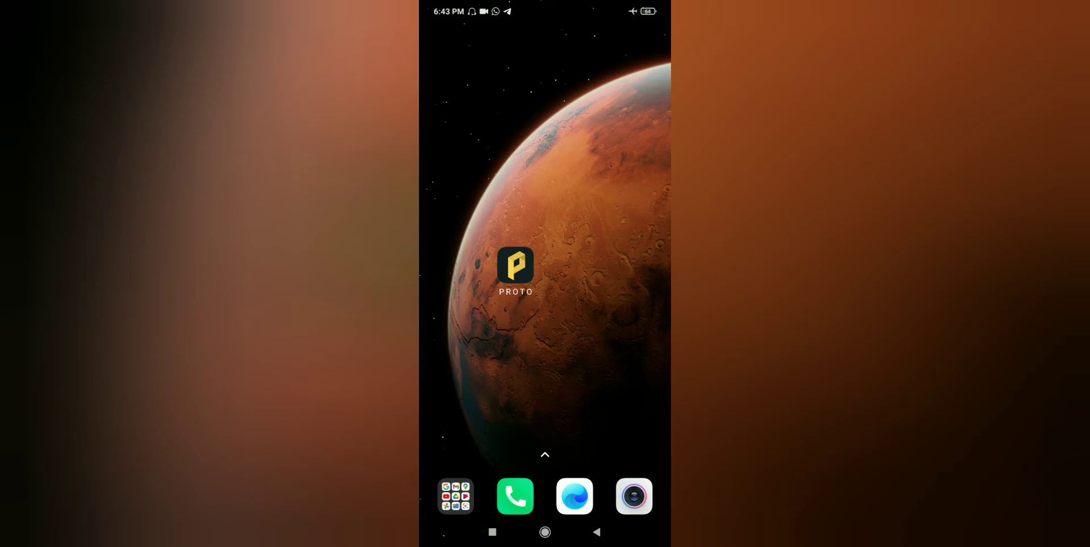
# Switch to the PROTO phone app, start a new circuit, and add an A/C source and a resistor.
pyautogui.click(516, 265)
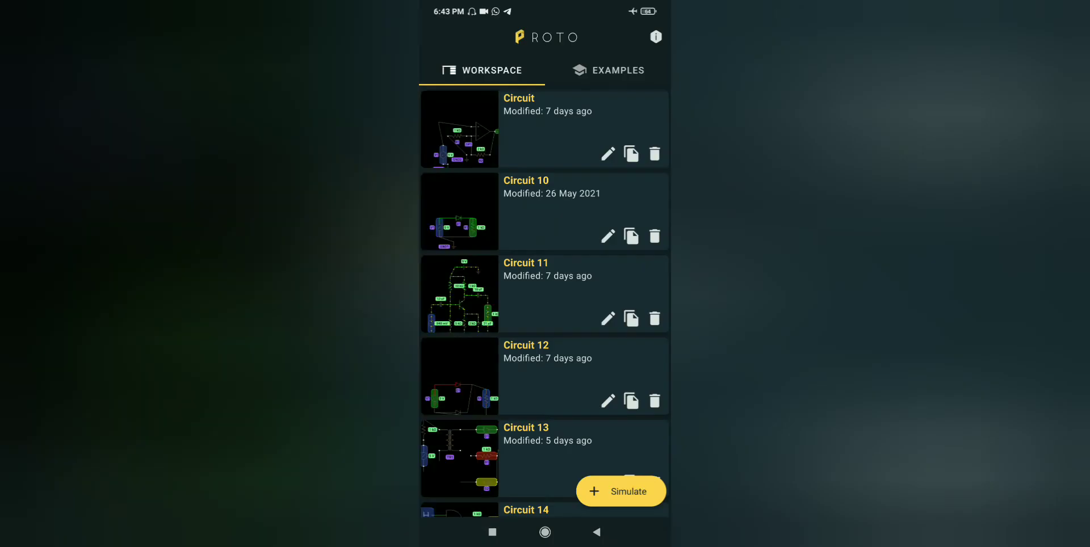
pyautogui.click(629, 491)
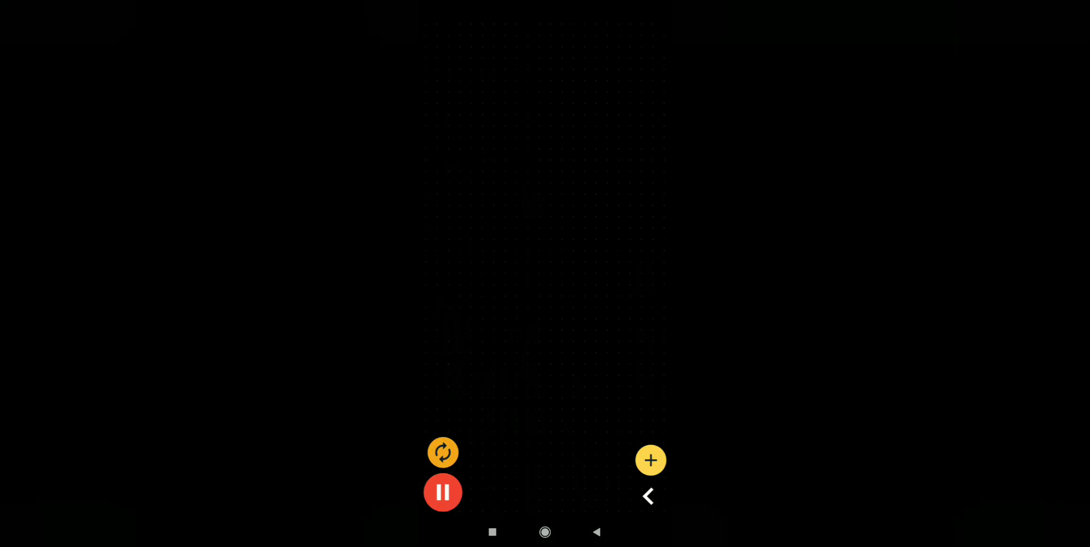
pyautogui.click(651, 461)
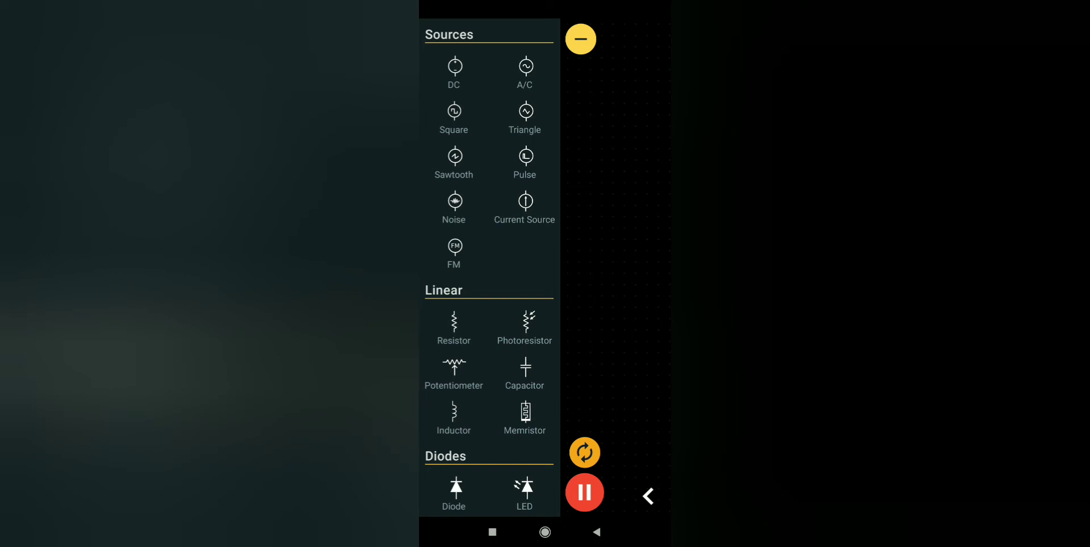
pyautogui.click(526, 71)
pyautogui.click(454, 324)
# Add four standard diodes to the circuit.
pyautogui.moveTo(544, 406); pyautogui.dragTo(569, 312)
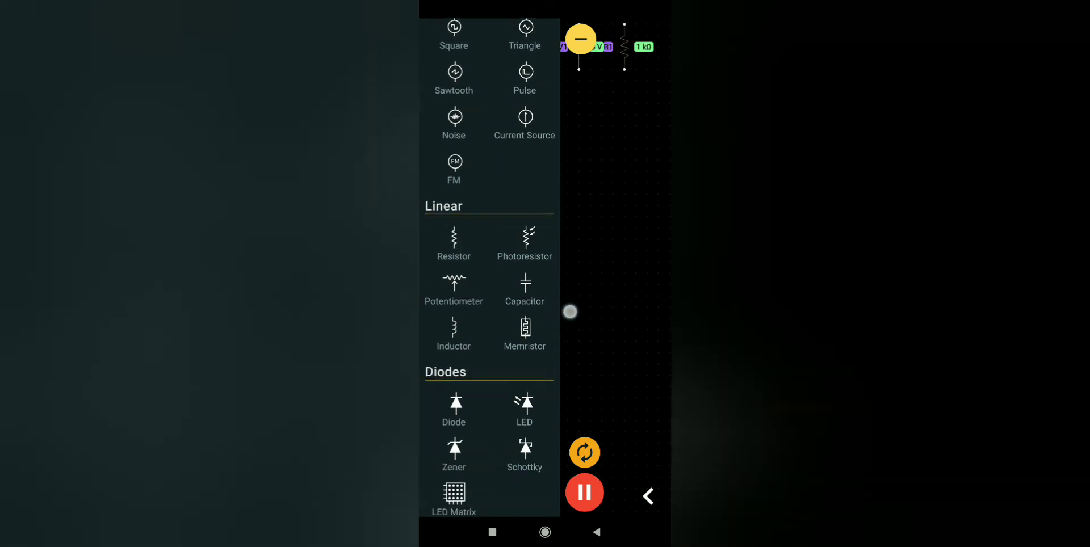
pyautogui.moveTo(532, 380); pyautogui.dragTo(533, 339)
pyautogui.click(453, 329)
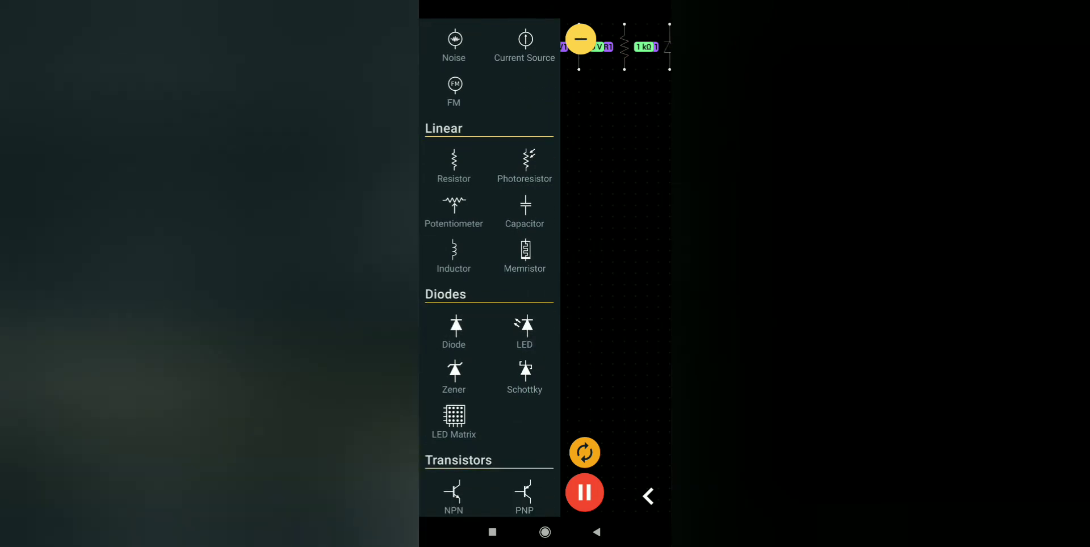
pyautogui.click(458, 333)
pyautogui.click(461, 336)
pyautogui.click(460, 336)
# Add a ground symbol to the circuit and close the component list.
pyautogui.moveTo(536, 421); pyautogui.dragTo(562, 313)
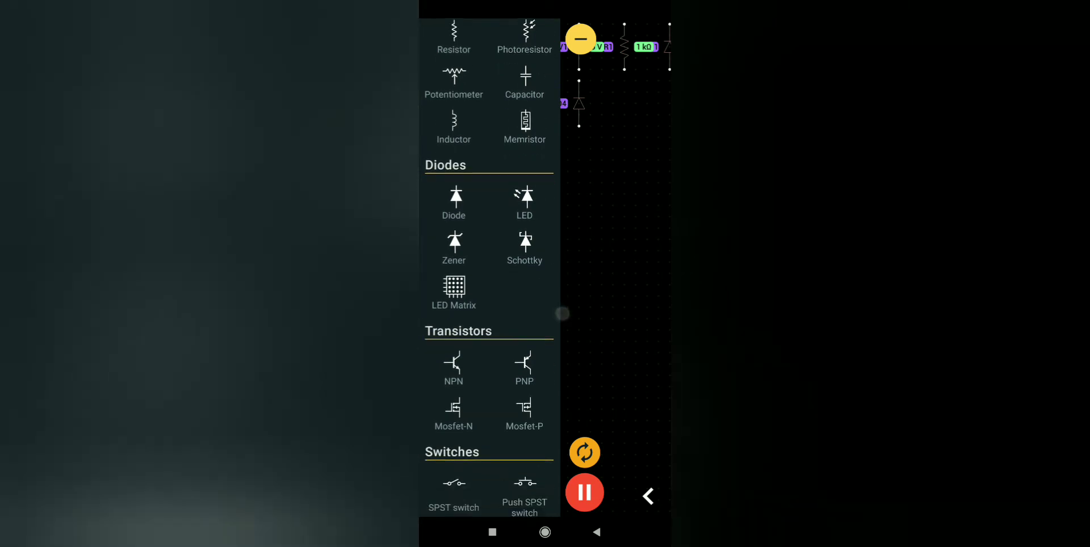
pyautogui.moveTo(541, 389); pyautogui.dragTo(548, 269)
pyautogui.moveTo(555, 436); pyautogui.dragTo(555, 324)
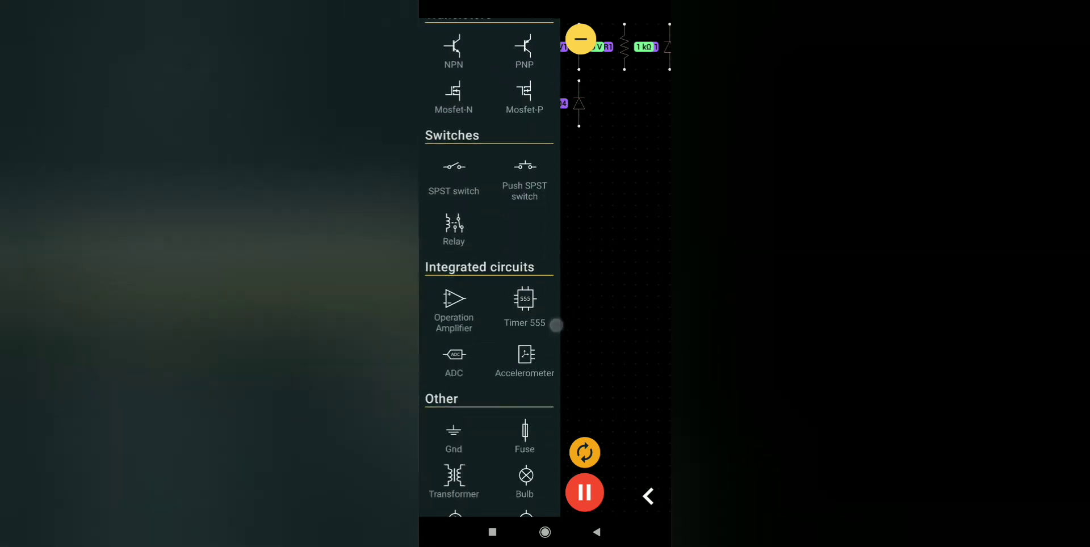
pyautogui.click(458, 391)
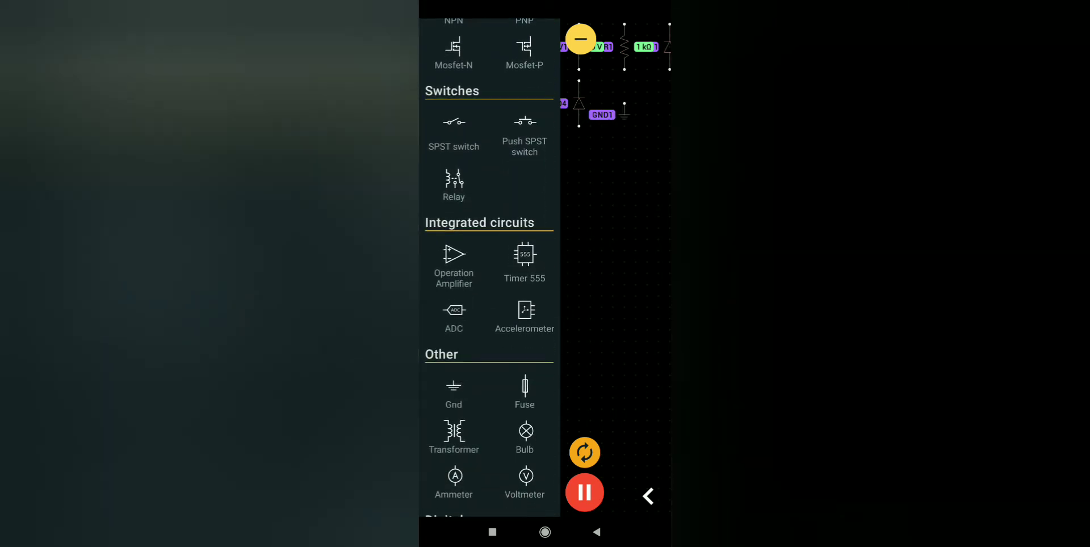
pyautogui.click(631, 260)
# Move D1 and D2 into the empty area below, D1 above D2, and rotate both horizontally so they point right.
pyautogui.moveTo(529, 139); pyautogui.dragTo(529, 332)
pyautogui.click(443, 381)
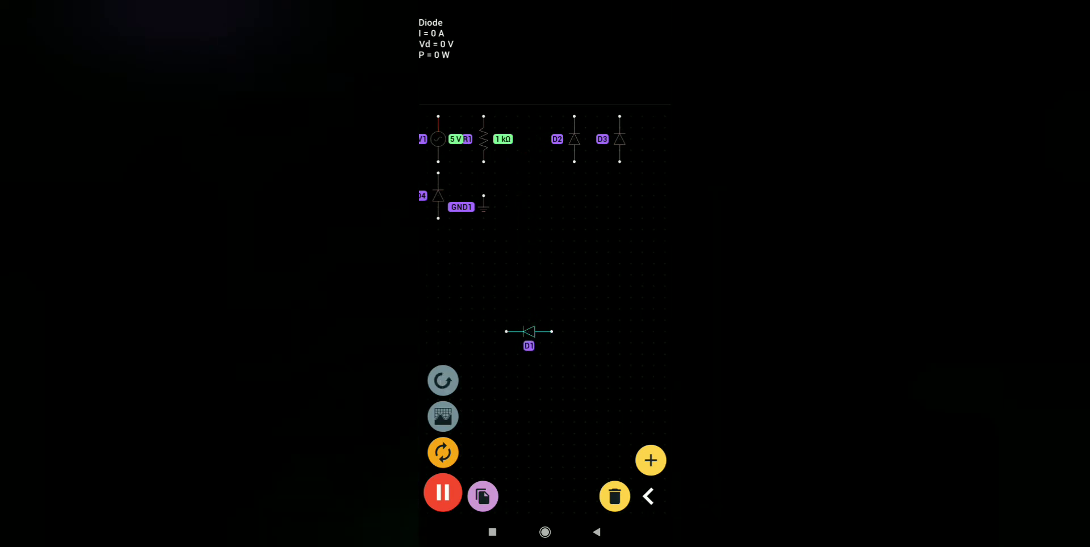
pyautogui.click(443, 380)
pyautogui.click(443, 381)
pyautogui.moveTo(575, 139); pyautogui.dragTo(527, 397)
pyautogui.click(444, 377)
pyautogui.click(446, 377)
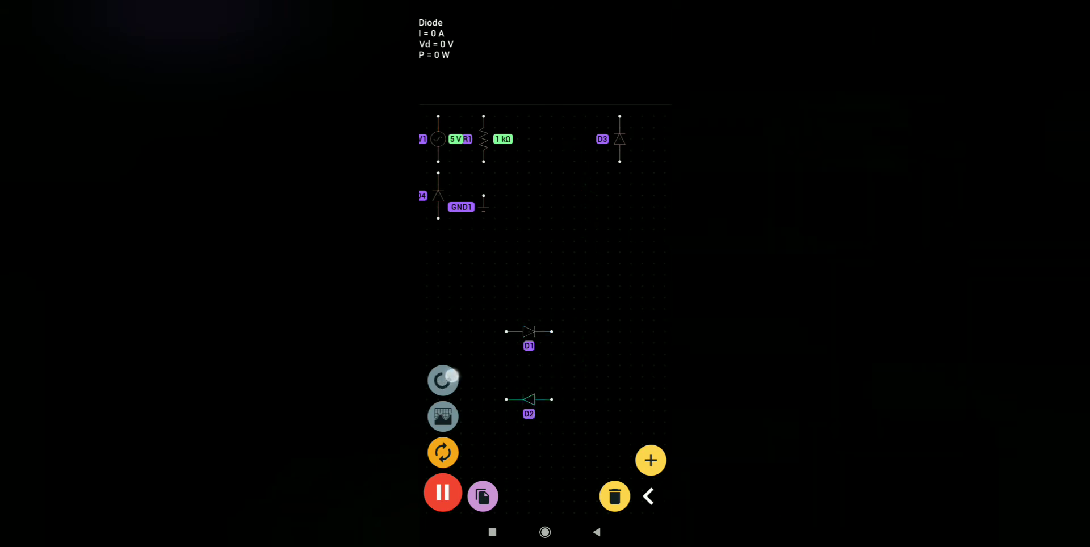
pyautogui.click(443, 380)
# Place D3 upright to the right of D1 and D2, and D4 upright to their left, to form the bridge.
pyautogui.moveTo(620, 142); pyautogui.dragTo(563, 365)
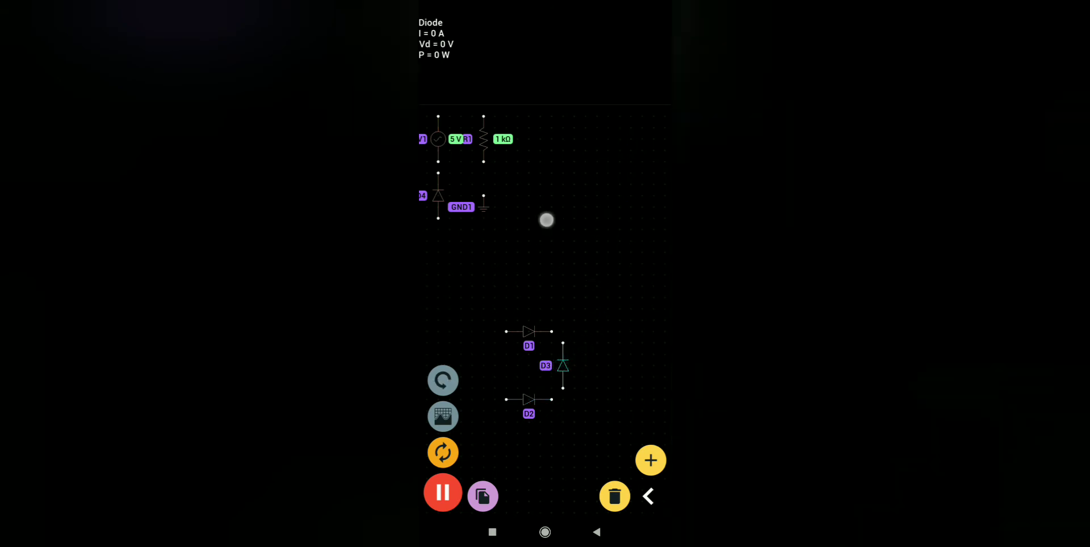
pyautogui.moveTo(546, 220); pyautogui.dragTo(600, 208)
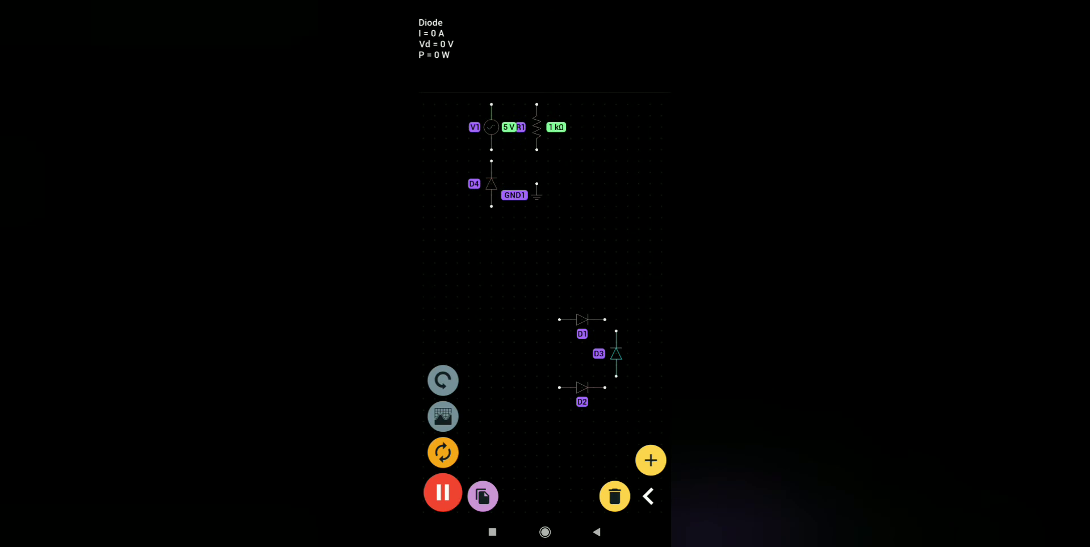
pyautogui.moveTo(492, 183); pyautogui.dragTo(556, 352)
# Place the A/C source V1 to the left of the diode bridge, level with D4.
pyautogui.moveTo(620, 239); pyautogui.dragTo(589, 220)
pyautogui.click(456, 119)
pyautogui.moveTo(457, 112); pyautogui.dragTo(483, 348)
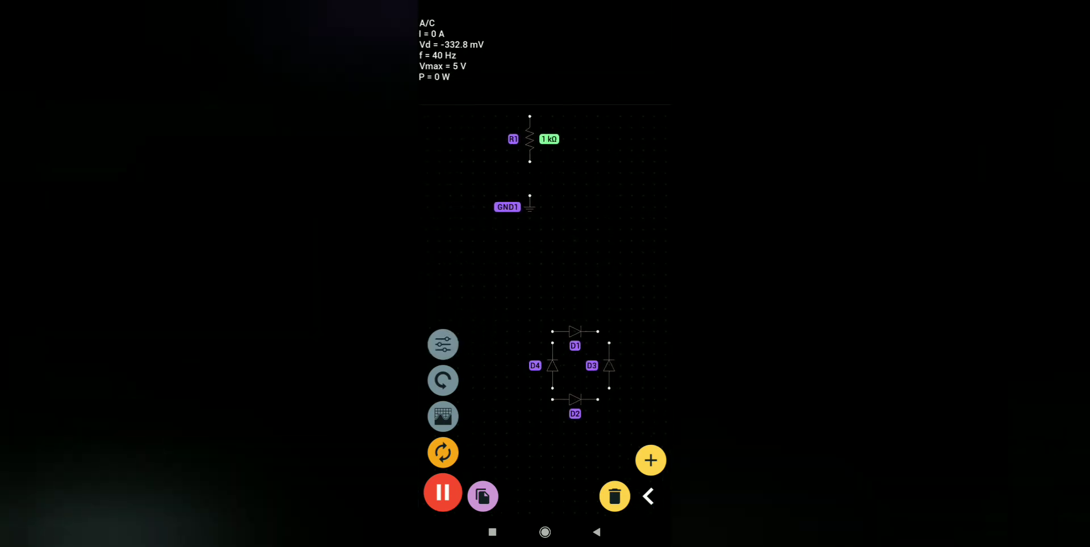
# Place resistor R1 right of D3 and the ground below D2, and wire the four diodes into a closed bridge.
pyautogui.moveTo(621, 271); pyautogui.dragTo(589, 186)
pyautogui.moveTo(645, 429); pyautogui.dragTo(524, 402)
pyautogui.moveTo(618, 291); pyautogui.dragTo(646, 289)
pyautogui.moveTo(552, 403); pyautogui.dragTo(481, 310)
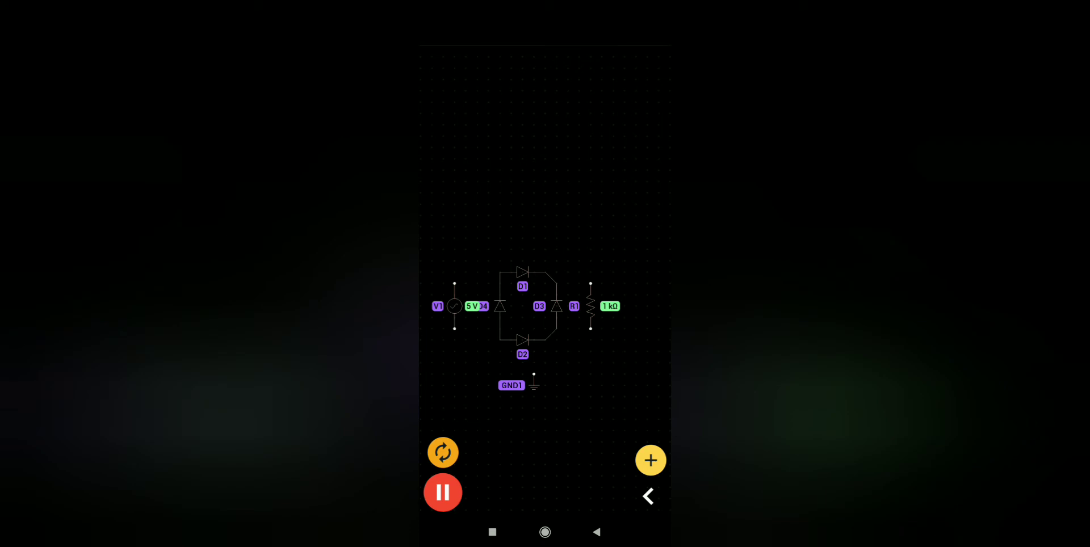
# Wire D3's upper end to the upper end of resistor R1.
pyautogui.click(558, 278)
pyautogui.click(558, 283)
pyautogui.click(590, 283)
pyautogui.click(500, 341)
pyautogui.click(591, 329)
pyautogui.click(572, 331)
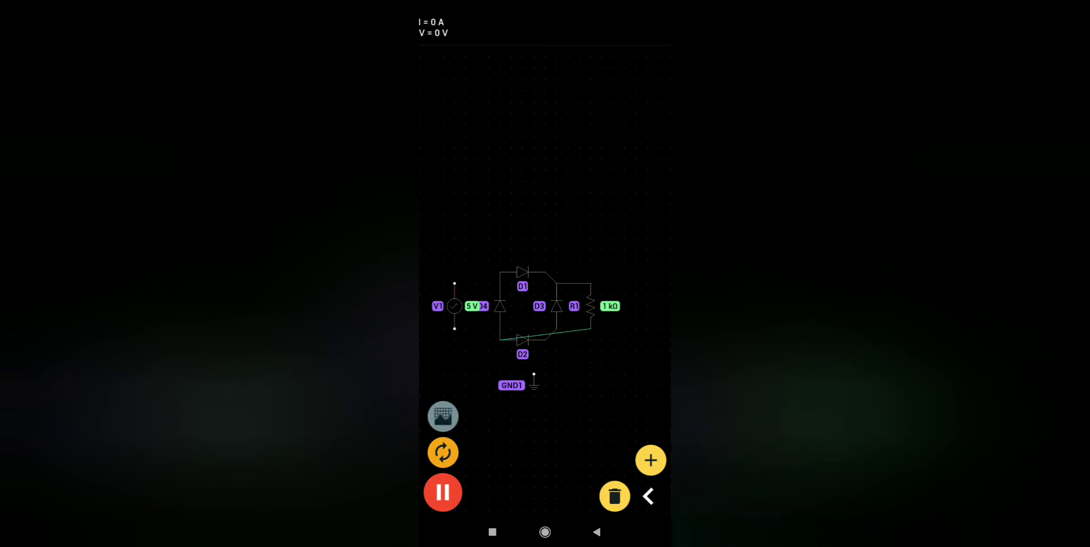
pyautogui.click(615, 496)
# Extend a wire straight down from R1's lower end to just below the level of D2.
pyautogui.click(590, 357)
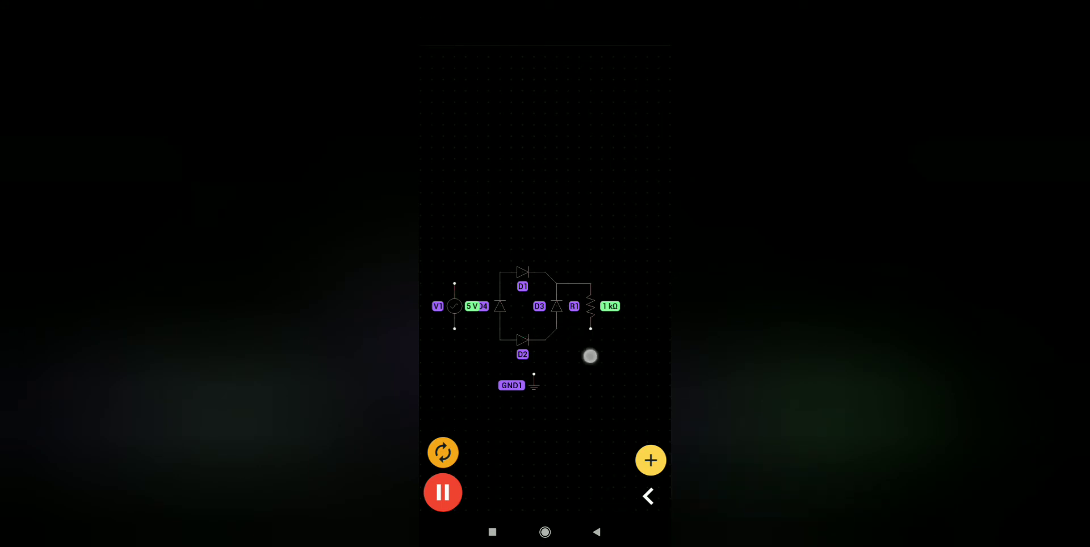
pyautogui.click(598, 329)
pyautogui.click(591, 329)
pyautogui.click(590, 362)
pyautogui.click(500, 339)
pyautogui.click(561, 355)
pyautogui.click(615, 496)
# Route R1's lower wire beneath D2 to D4's lower end, and wire the A/C source across the bridge's input corners.
pyautogui.click(501, 362)
pyautogui.click(502, 371)
pyautogui.click(500, 340)
pyautogui.moveTo(500, 340); pyautogui.dragTo(501, 363)
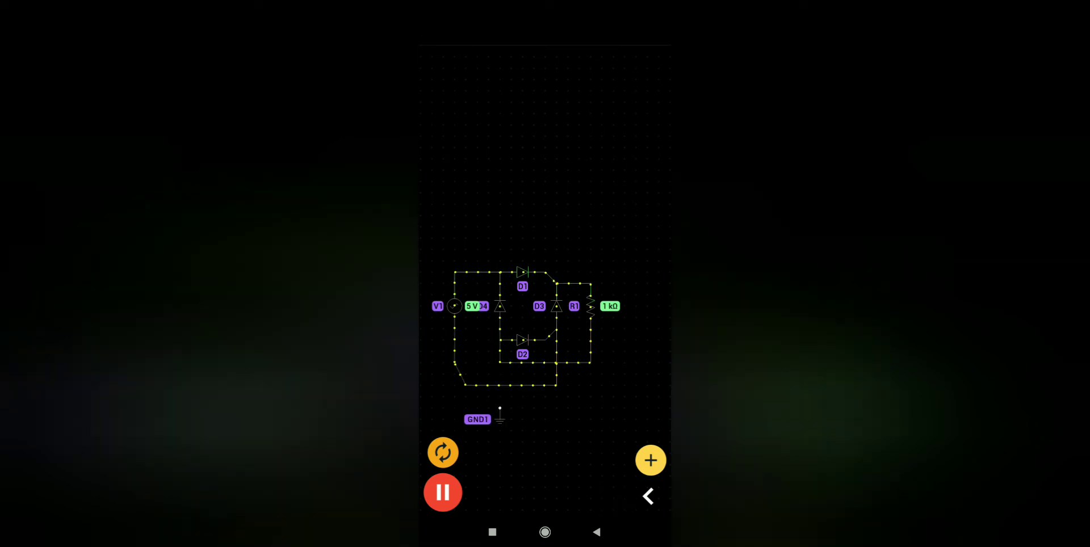
# Attach the ground symbol to the source's return wire running beneath the bridge.
pyautogui.moveTo(501, 409); pyautogui.dragTo(515, 362)
pyautogui.click(514, 355)
pyautogui.moveTo(556, 316); pyautogui.dragTo(567, 275)
pyautogui.click(533, 311)
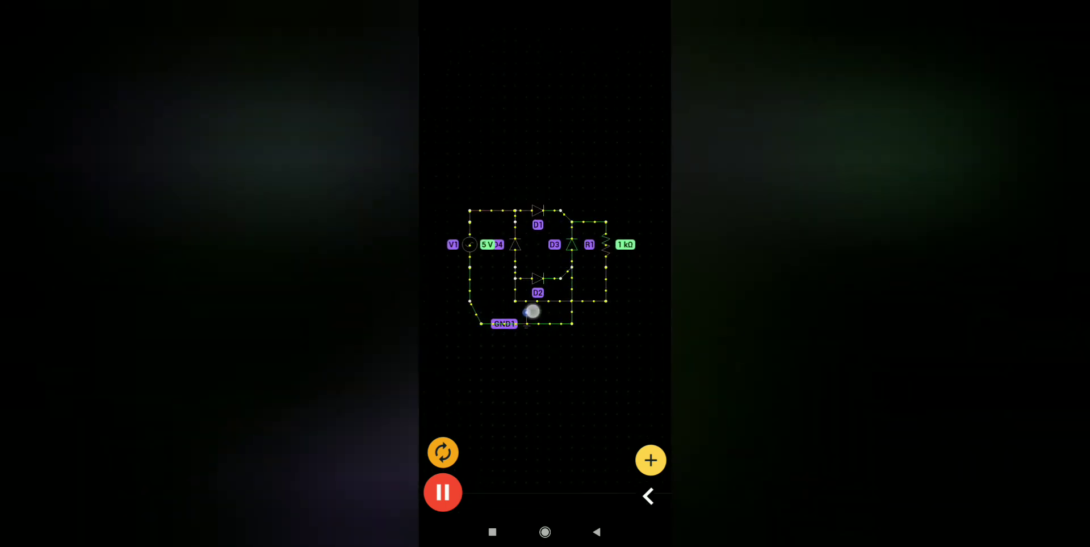
pyautogui.click(615, 496)
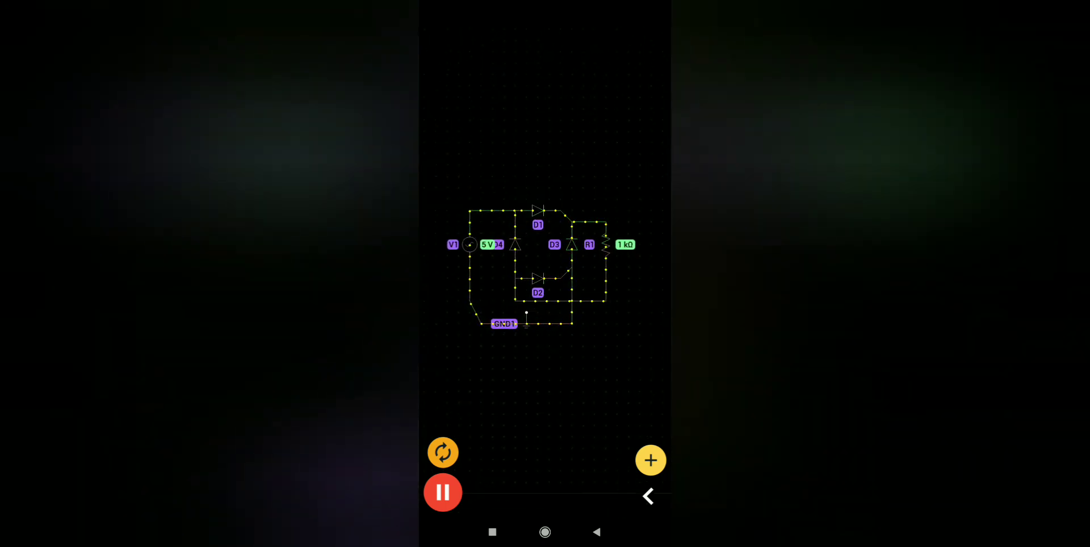
pyautogui.click(530, 310)
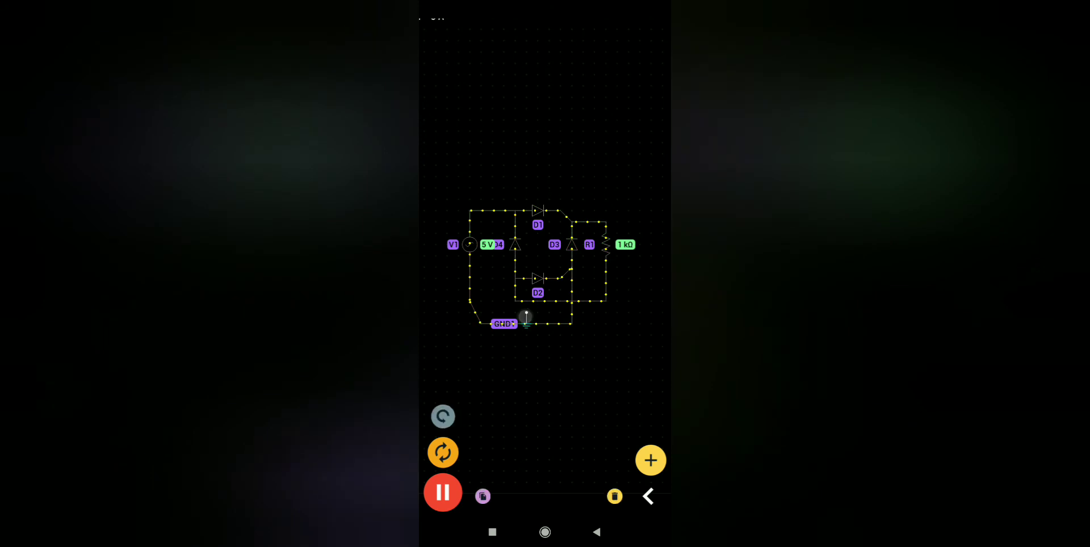
pyautogui.moveTo(527, 323); pyautogui.dragTo(527, 337)
pyautogui.click(568, 403)
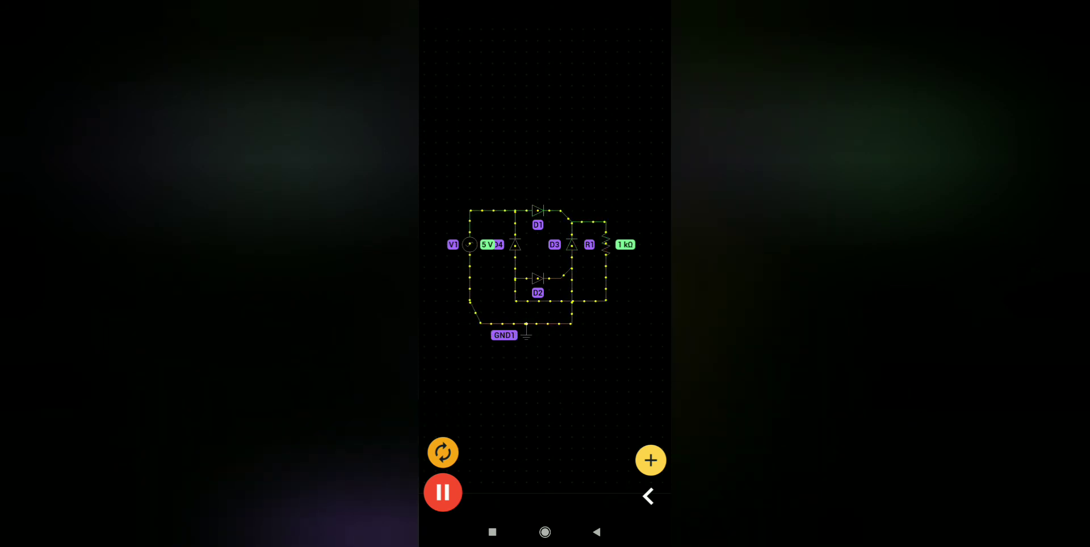
# Restart the simulation and plot the voltage across resistor R1 on the scope.
pyautogui.click(443, 492)
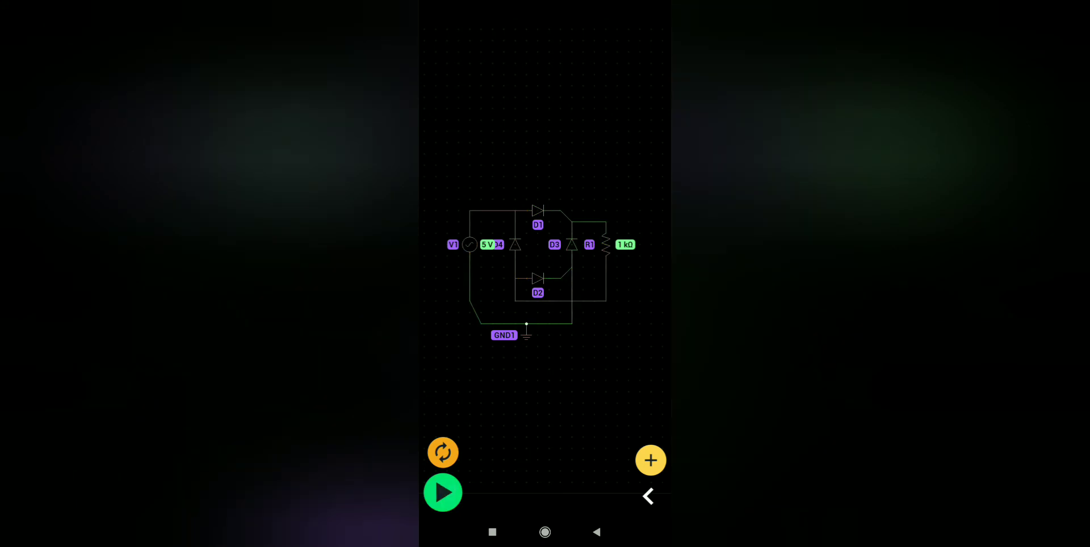
pyautogui.click(443, 492)
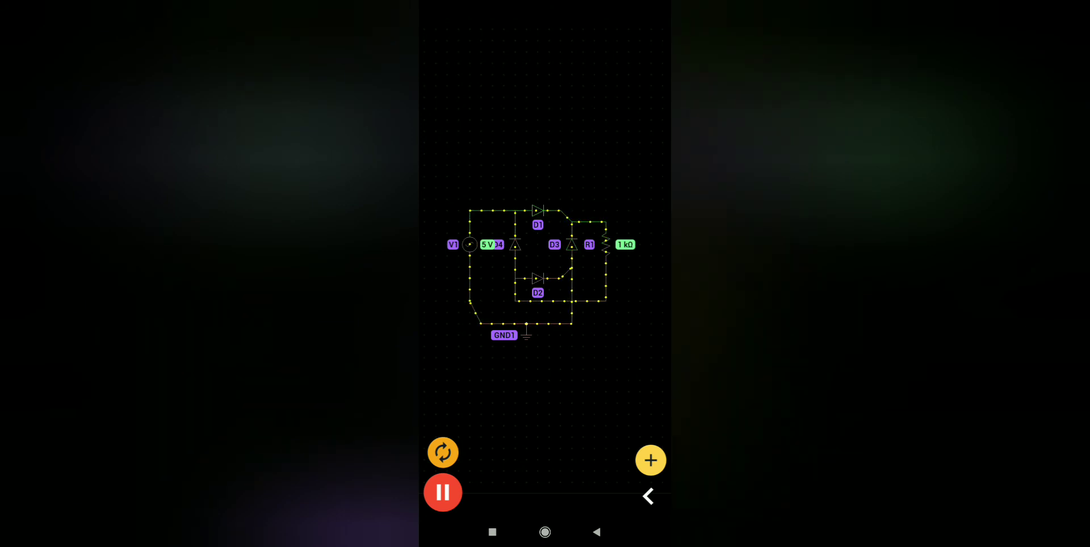
pyautogui.click(616, 244)
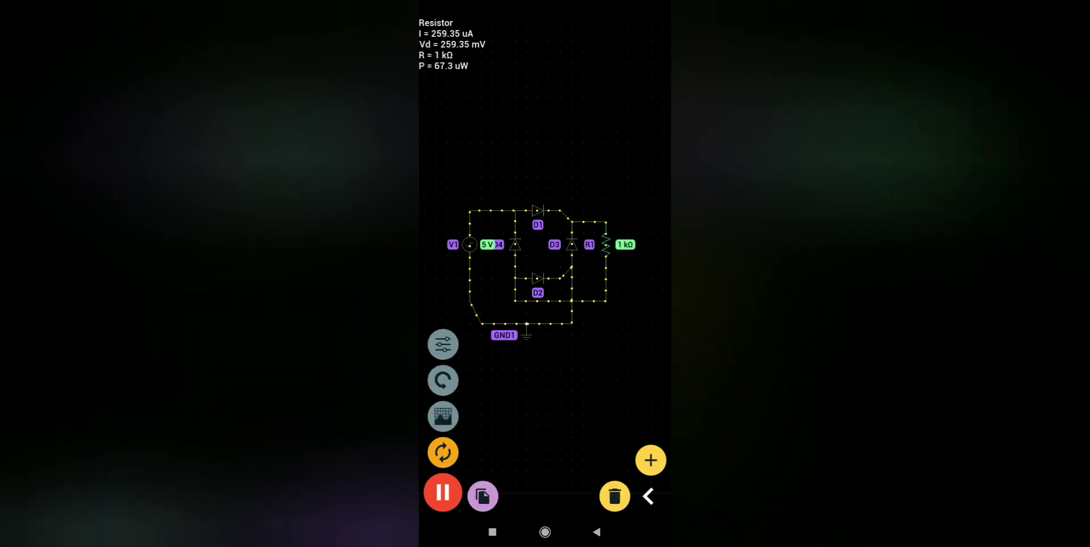
pyautogui.click(443, 417)
pyautogui.click(496, 278)
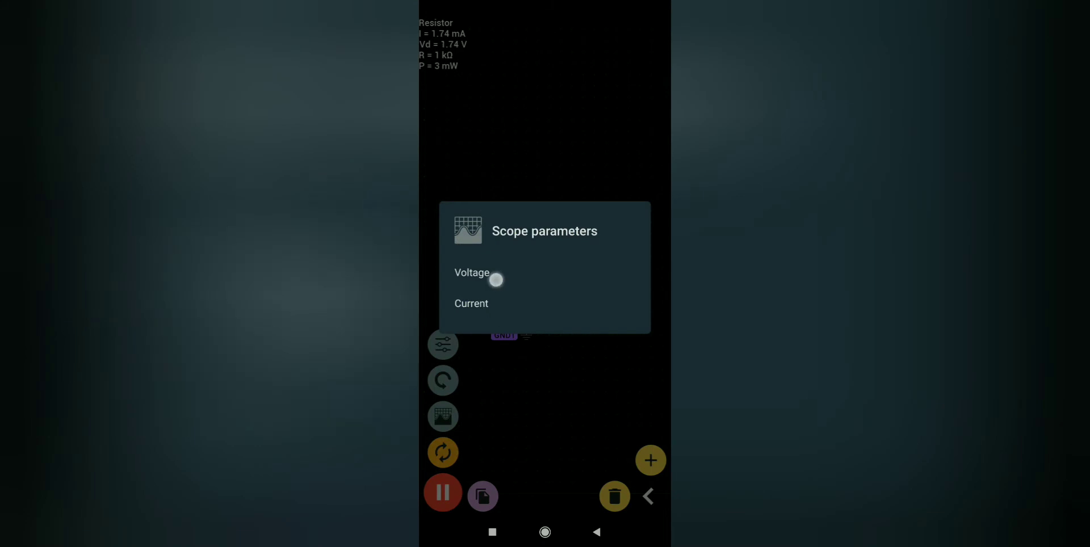
# Add the voltage of A/C source V1 to the scope plot alongside R1's trace.
pyautogui.click(470, 245)
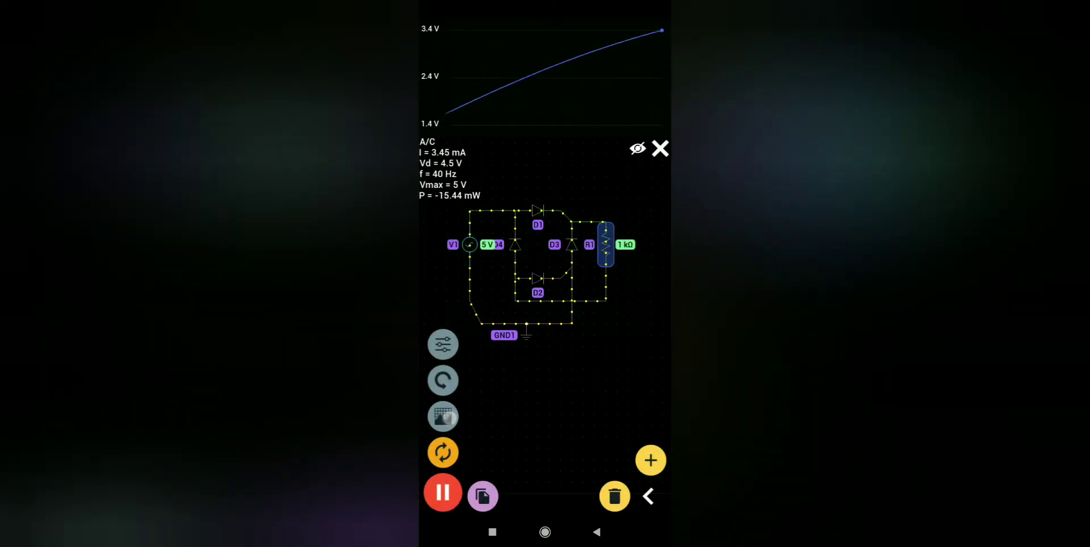
pyautogui.click(443, 417)
pyautogui.click(511, 267)
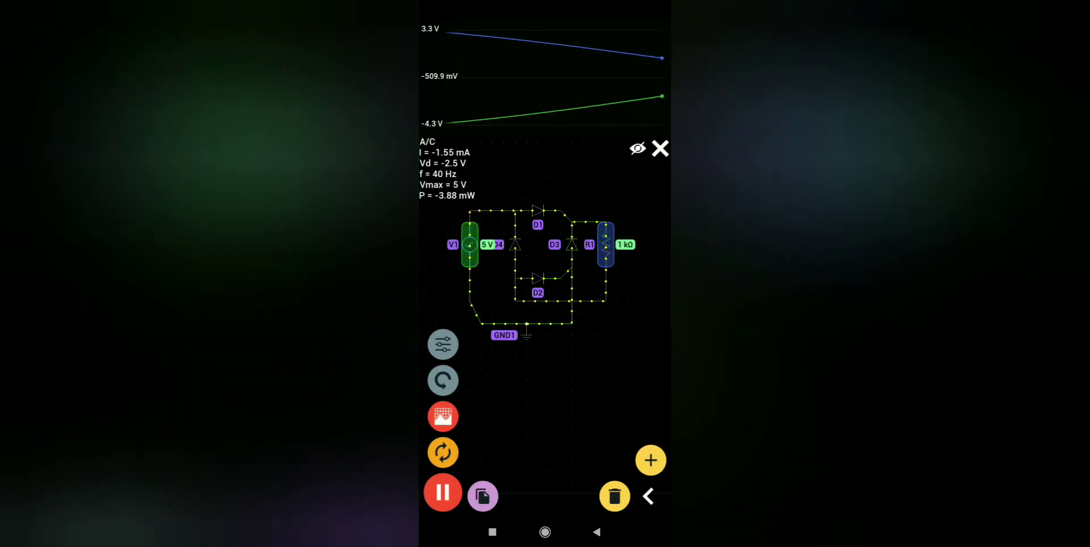
# Set the simulation time step to 225 us so the scope covers several waveform cycles.
pyautogui.click(649, 497)
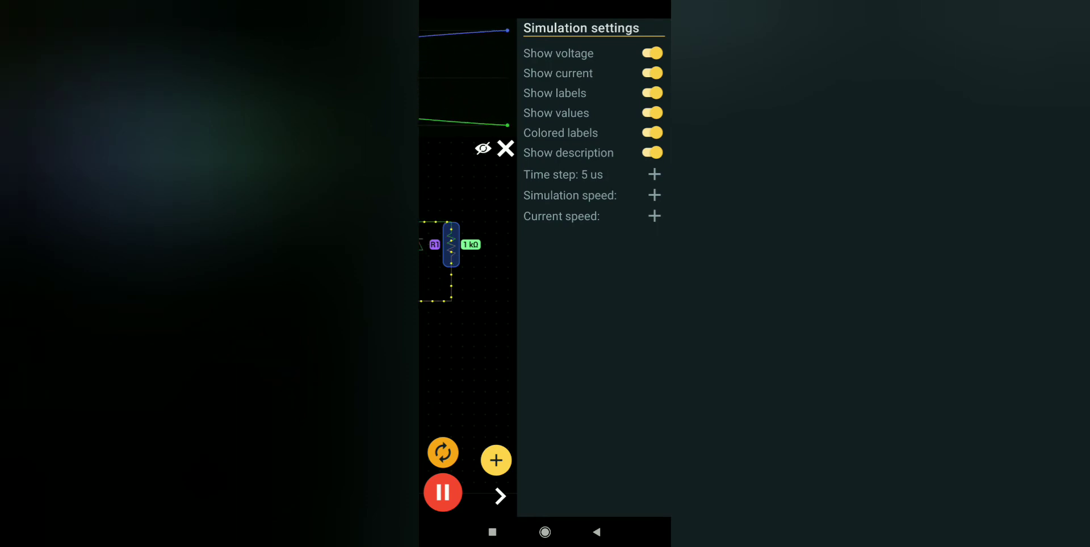
pyautogui.click(654, 174)
pyautogui.moveTo(594, 206); pyautogui.dragTo(630, 234)
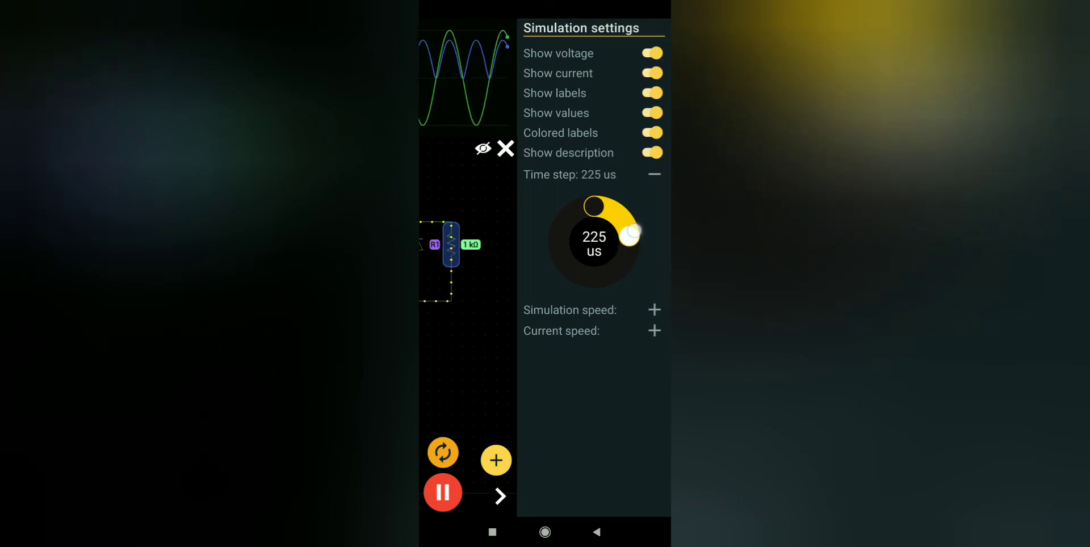
pyautogui.moveTo(490, 348)
pyautogui.mouseDown()
pyautogui.moveTo(596, 334)
pyautogui.moveTo(499, 348)
pyautogui.mouseUp()
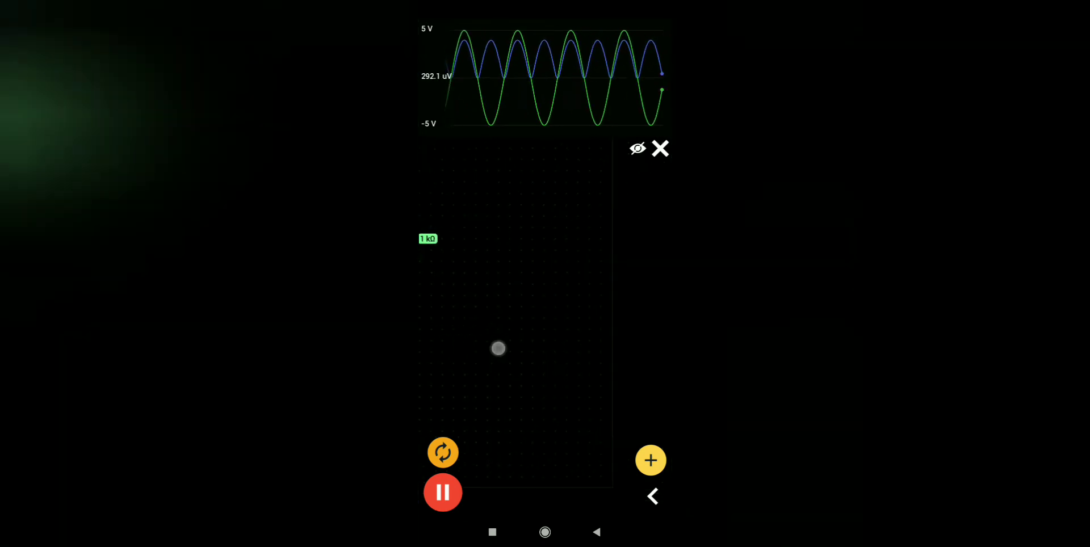
# Adjust the simulation speed of the running rectifier circuit and close the simulation settings.
pyautogui.click(653, 496)
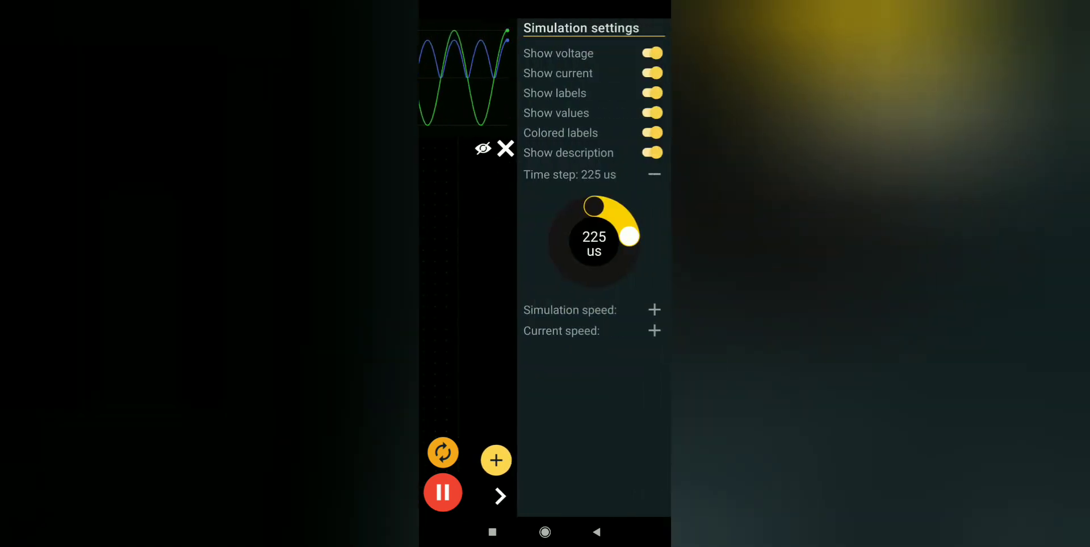
pyautogui.click(604, 311)
pyautogui.moveTo(608, 338); pyautogui.dragTo(555, 336)
pyautogui.click(479, 368)
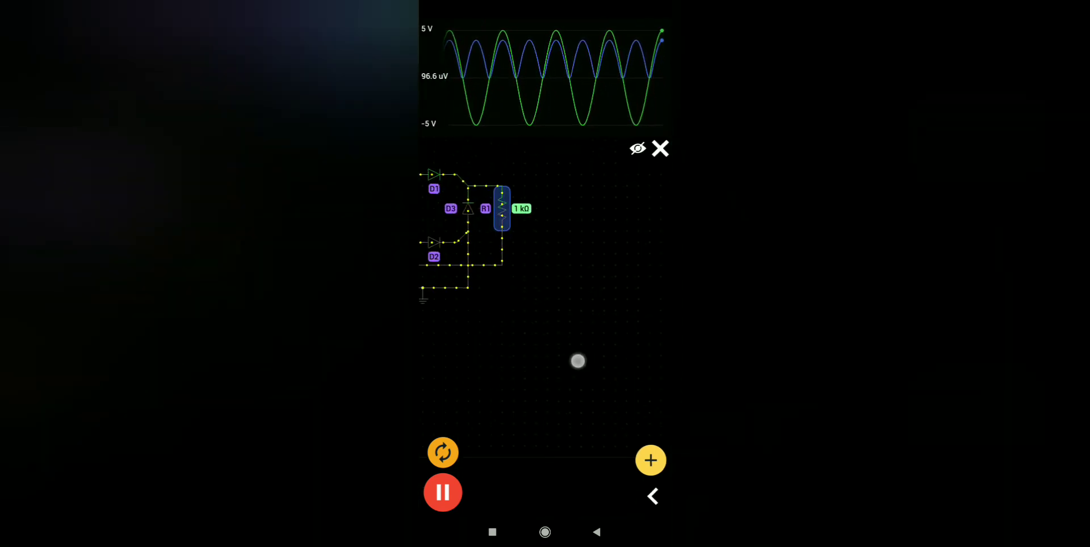
pyautogui.moveTo(577, 360); pyautogui.dragTo(639, 396)
pyautogui.moveTo(551, 379); pyautogui.dragTo(586, 372)
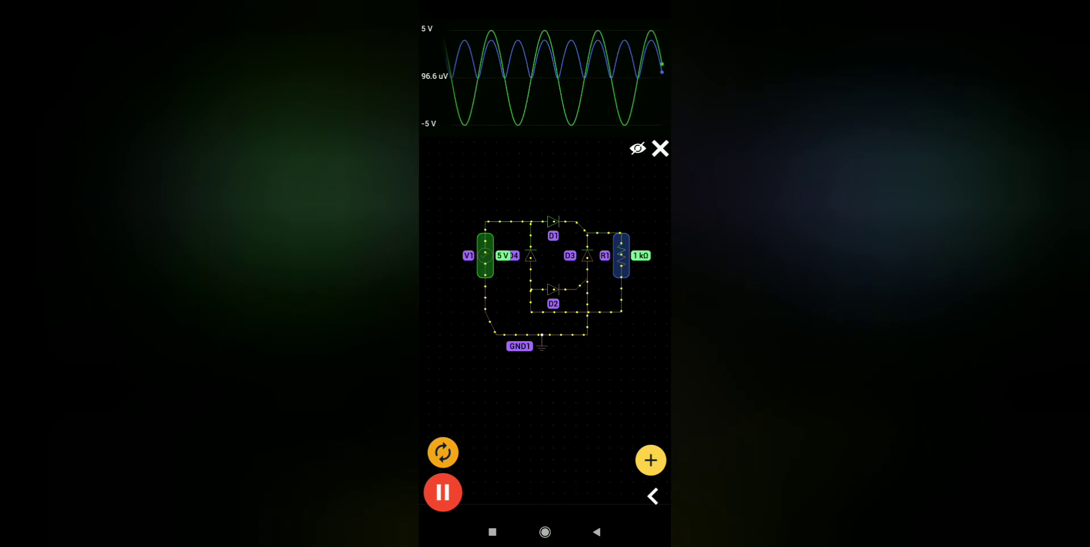